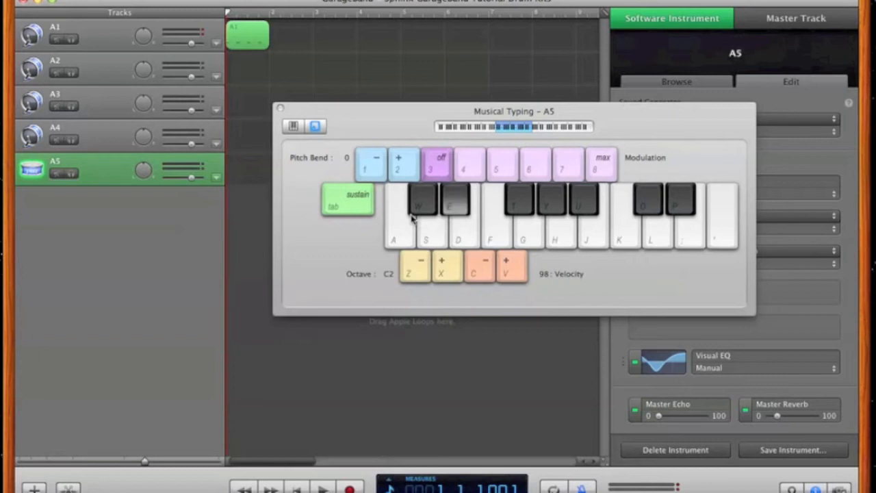
# Step: Audition the A5 drum kit's sounds with Musical Typing in different octaves, ending at octave C1, and close the keyboard
pyautogui.press('s')
pyautogui.press('d')
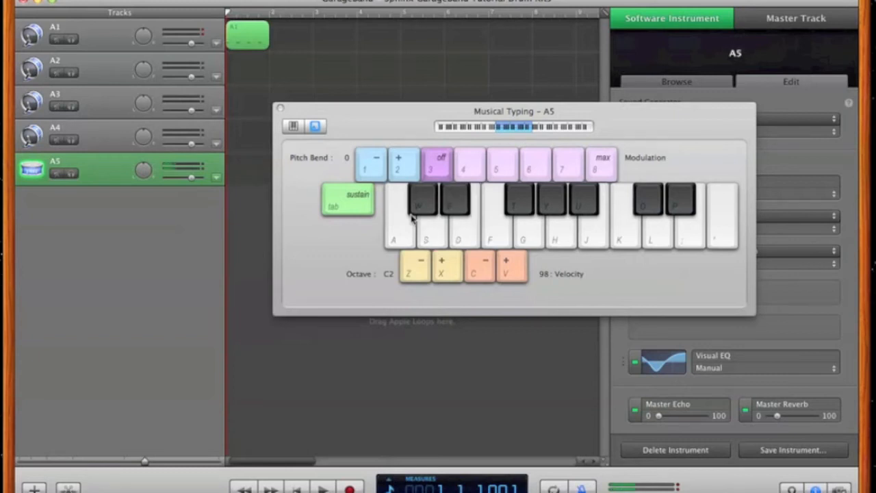
pyautogui.press('z')
pyautogui.press('z')
pyautogui.press('e')
pyautogui.press('a')
pyautogui.press('s')
pyautogui.press('x')
pyautogui.press('e')
pyautogui.press('e')
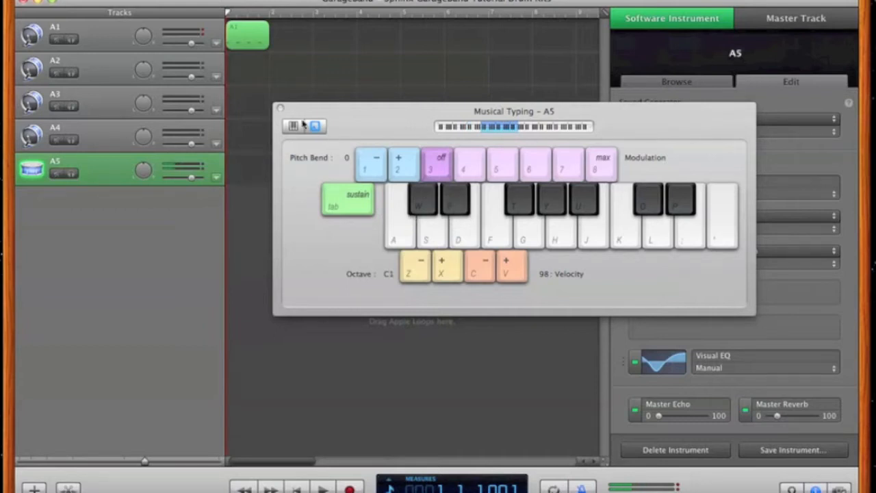
pyautogui.click(281, 109)
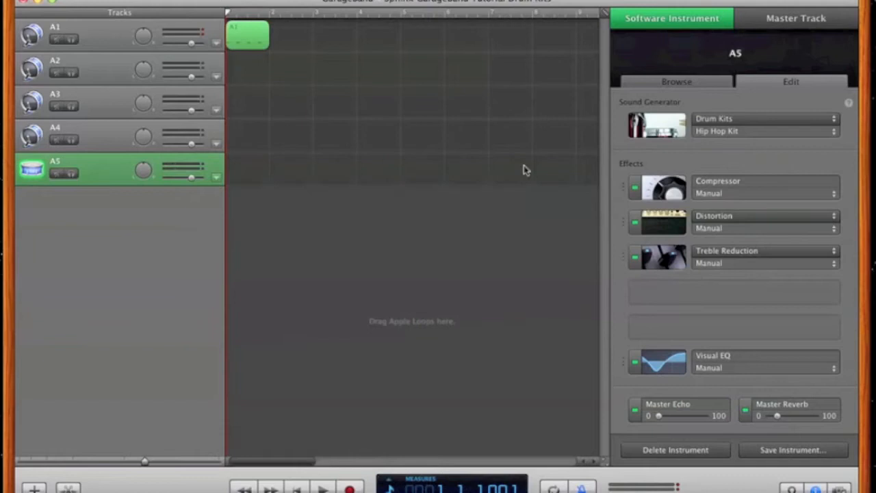
# Step: Examine the A5 track's Compressor settings for threshold, ratio, attack and gain, and close them
pyautogui.moveTo(676, 220)
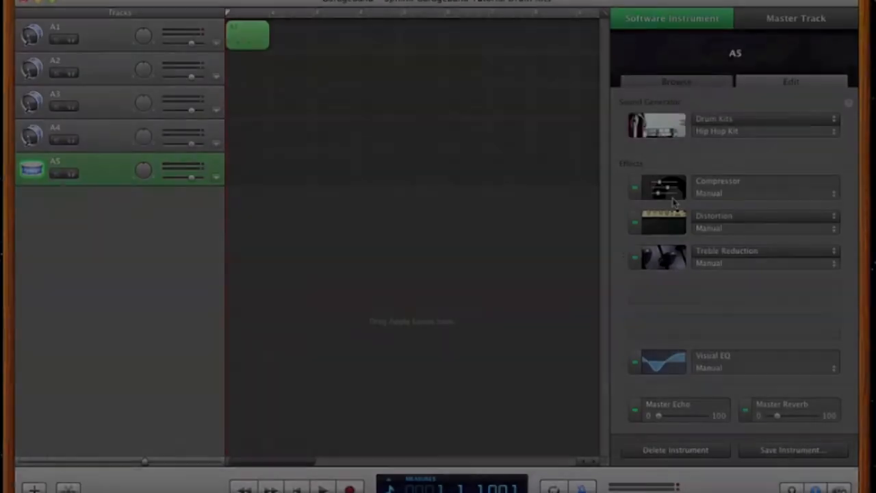
pyautogui.click(674, 200)
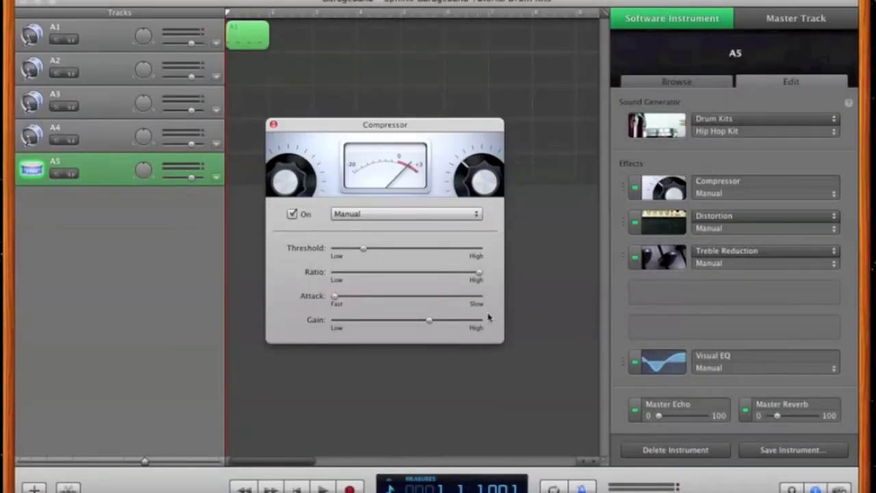
pyautogui.click(273, 125)
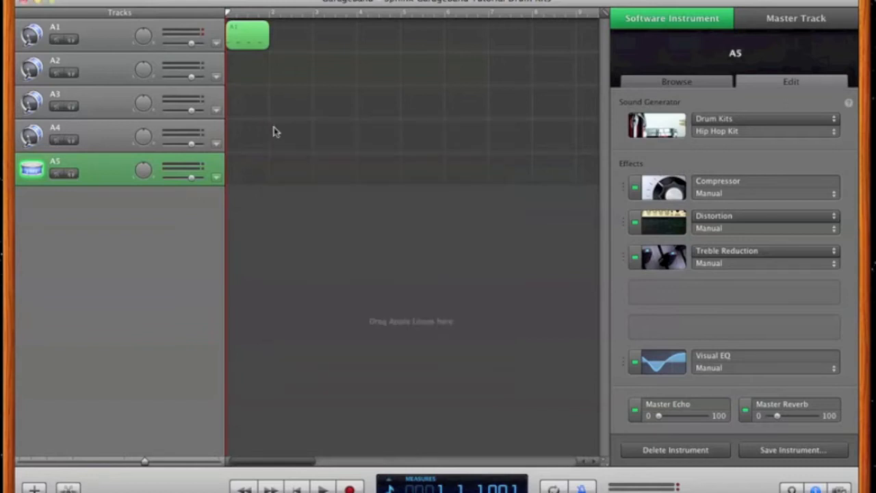
# Step: Examine the A5 track's Distortion settings for drive, tone and output level
pyautogui.click(657, 222)
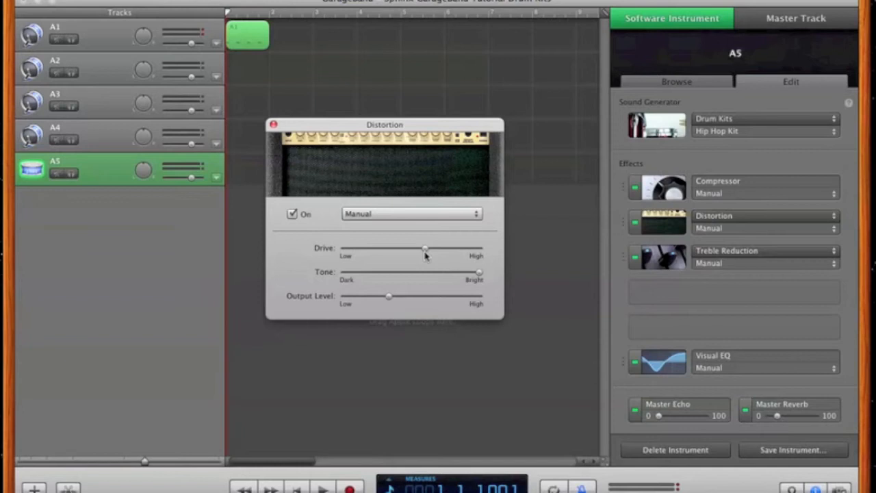
pyautogui.moveTo(425, 252)
pyautogui.moveTo(482, 274); pyautogui.dragTo(573, 261)
pyautogui.moveTo(658, 259)
pyautogui.click(389, 297)
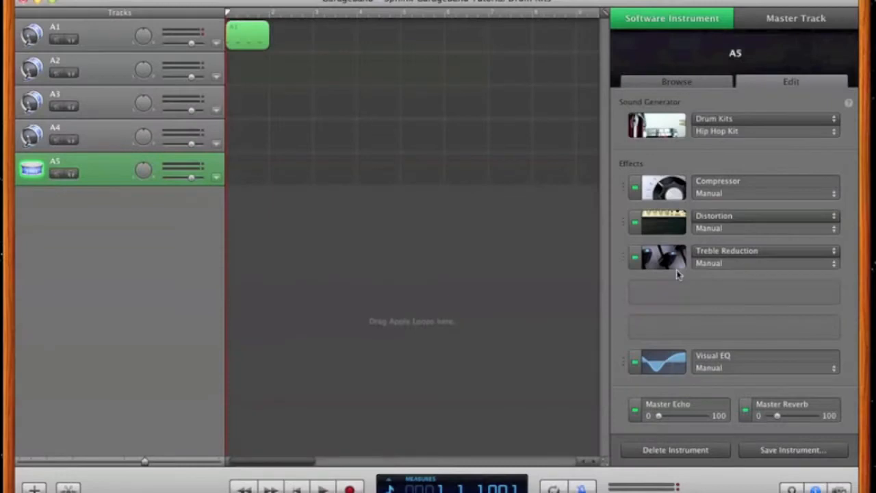
# Step: Examine the A5 track's Treble Reduction frequency setting and close the effect
pyautogui.click(671, 267)
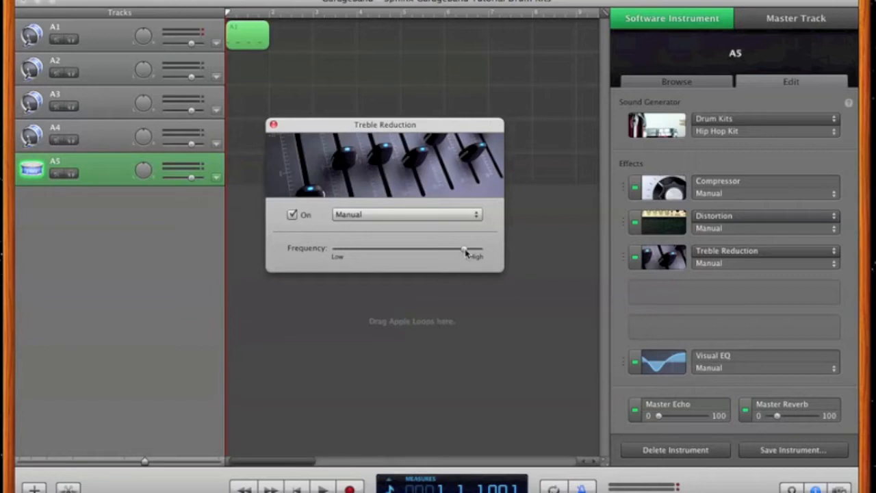
pyautogui.moveTo(466, 252)
pyautogui.click(777, 416)
pyautogui.click(464, 250)
pyautogui.click(273, 124)
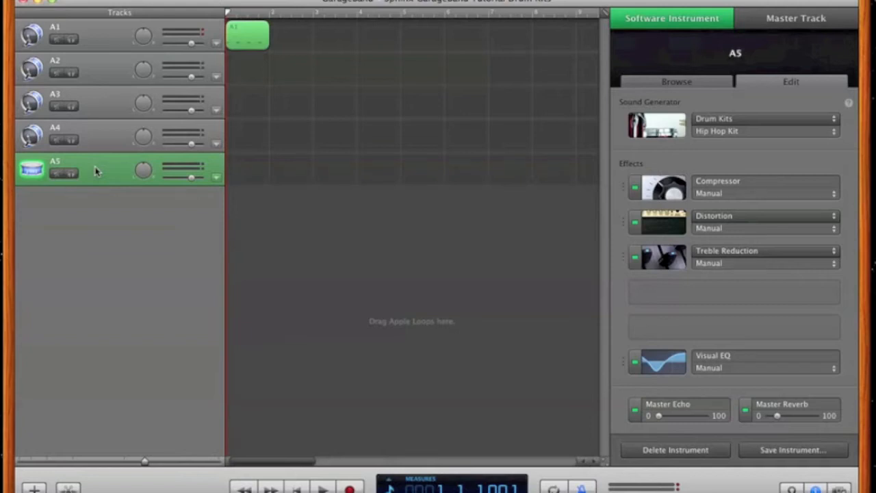
# Step: Show automation for the A5 track and add the Treble Reduction Frequency parameter to it
pyautogui.press('a')
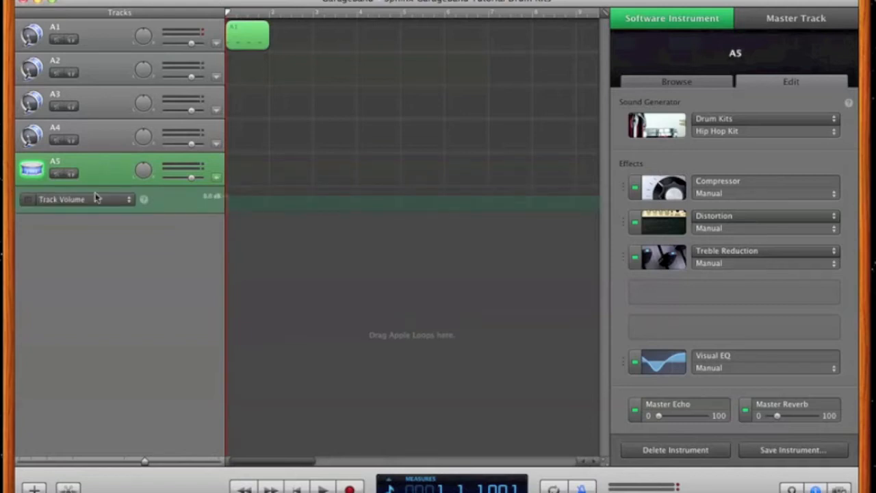
pyautogui.click(96, 197)
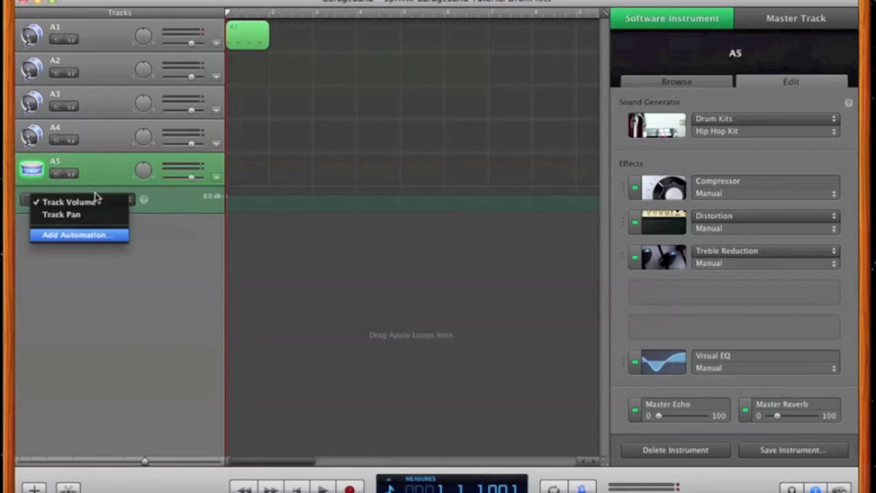
pyautogui.press('Return')
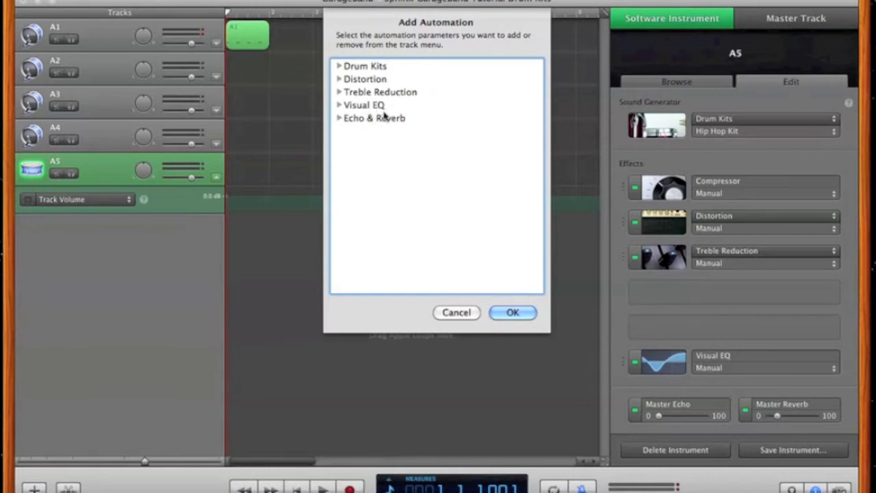
pyautogui.click(338, 92)
pyautogui.click(359, 105)
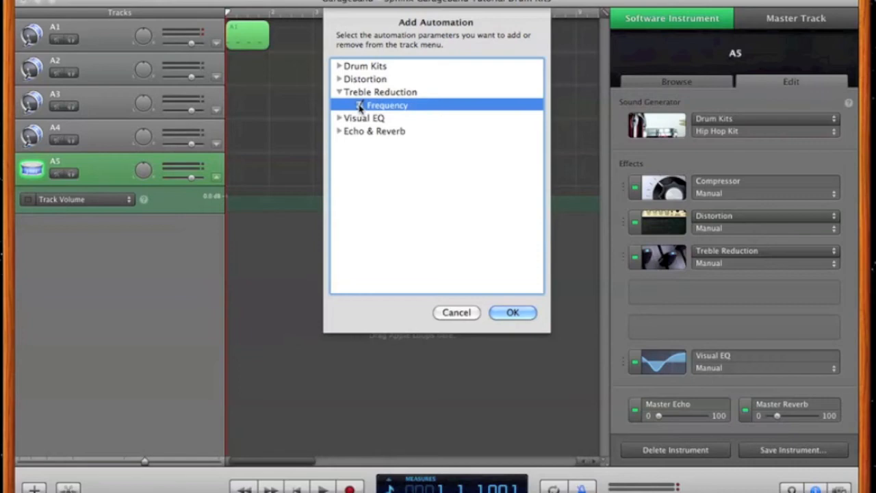
pyautogui.press('Return')
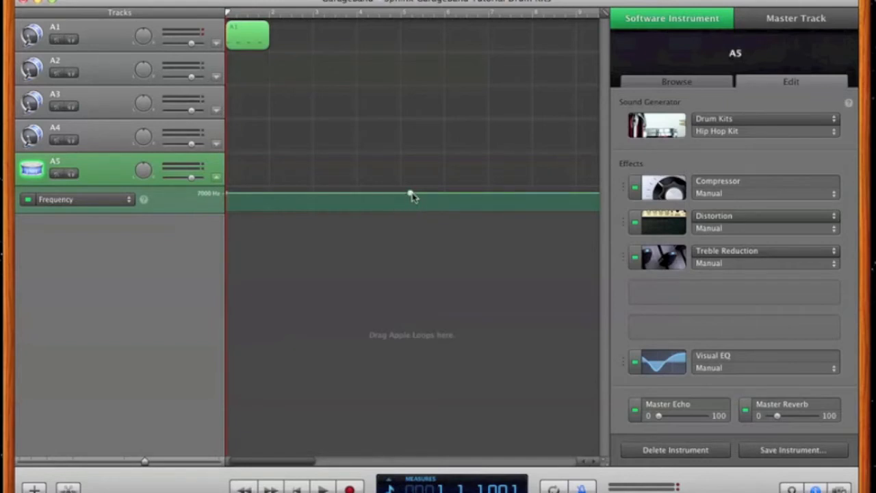
# Step: Shape the Frequency automation as a ramp rising from a low value at measure 1 to a high point at measure 9
pyautogui.moveTo(412, 194)
pyautogui.moveTo(411, 195); pyautogui.dragTo(578, 189)
pyautogui.moveTo(227, 198)
pyautogui.mouseDown()
pyautogui.moveTo(229, 228)
pyautogui.moveTo(227, 207)
pyautogui.mouseUp()
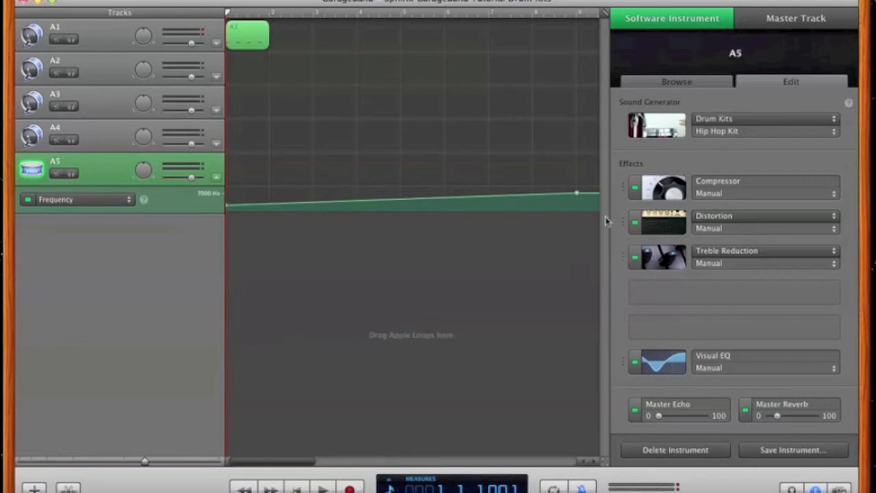
pyautogui.moveTo(576, 194); pyautogui.dragTo(577, 149)
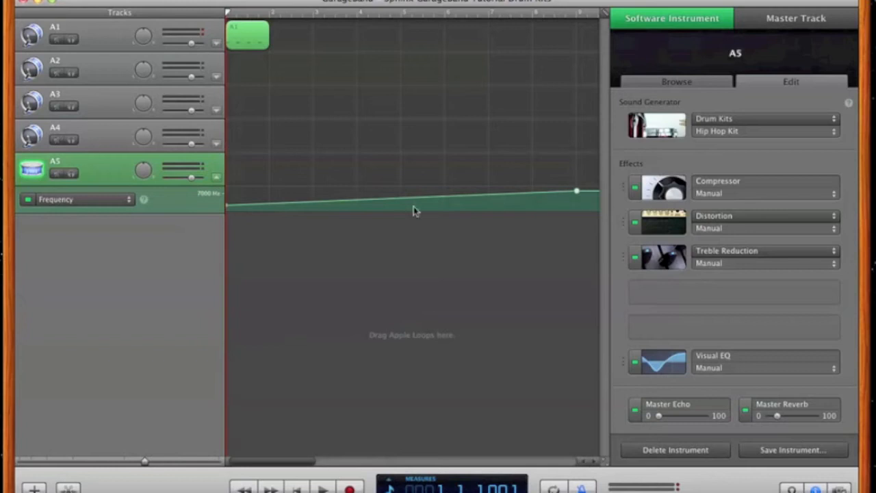
# Step: Add a Frequency automation point at measure 8 and lower it so the curve rises more steeply into measure 9
pyautogui.click(532, 192)
pyautogui.click(574, 14)
pyautogui.click(576, 14)
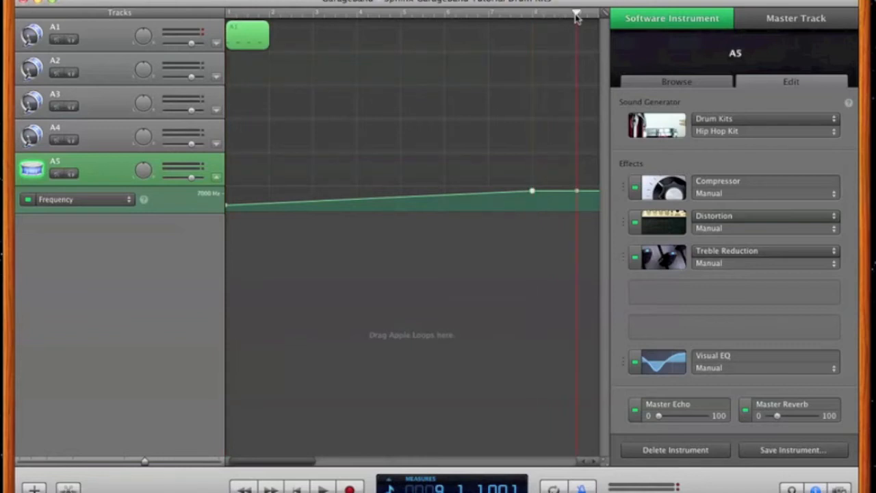
pyautogui.press('Left')
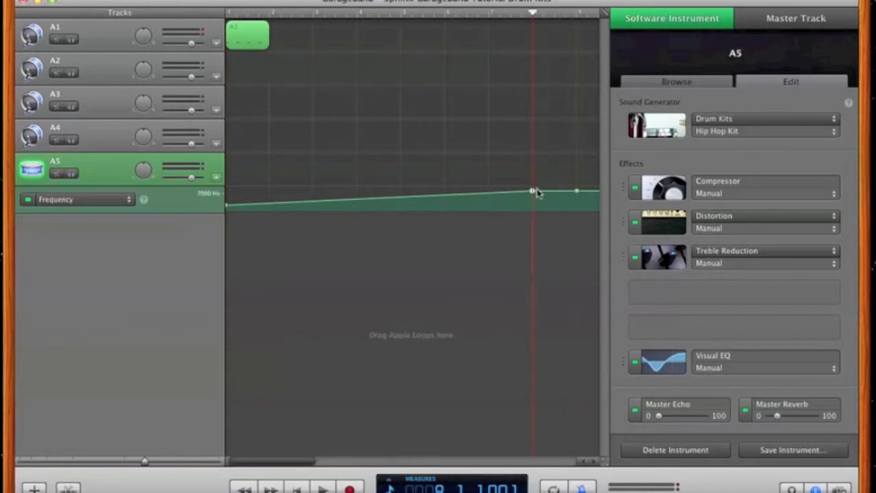
pyautogui.moveTo(532, 191); pyautogui.dragTo(534, 200)
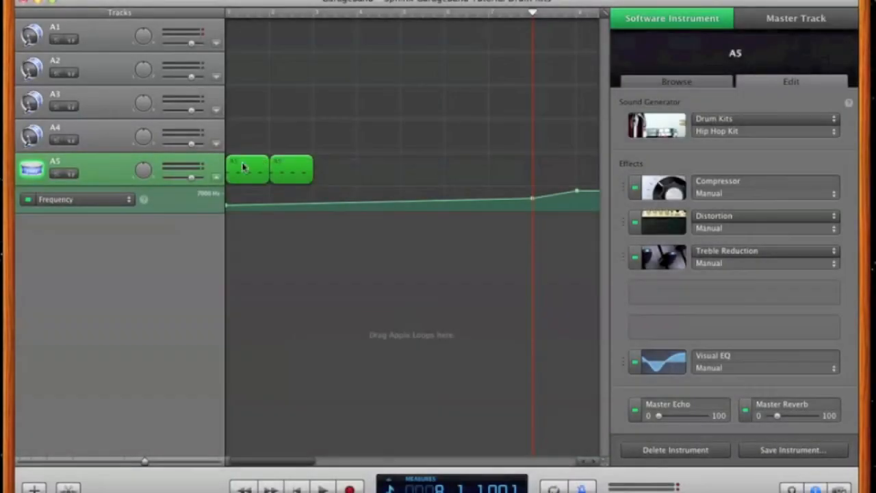
# Step: Copy the A5 regions into measures 3 and 4, and fill the measure 4 region with duplicated notes between the existing ones
pyautogui.moveTo(245, 166); pyautogui.dragTo(336, 175)
pyautogui.click(415, 168)
pyautogui.doubleClick(373, 170)
pyautogui.moveTo(242, 389); pyautogui.dragTo(508, 297)
pyautogui.moveTo(251, 369); pyautogui.dragTo(277, 369)
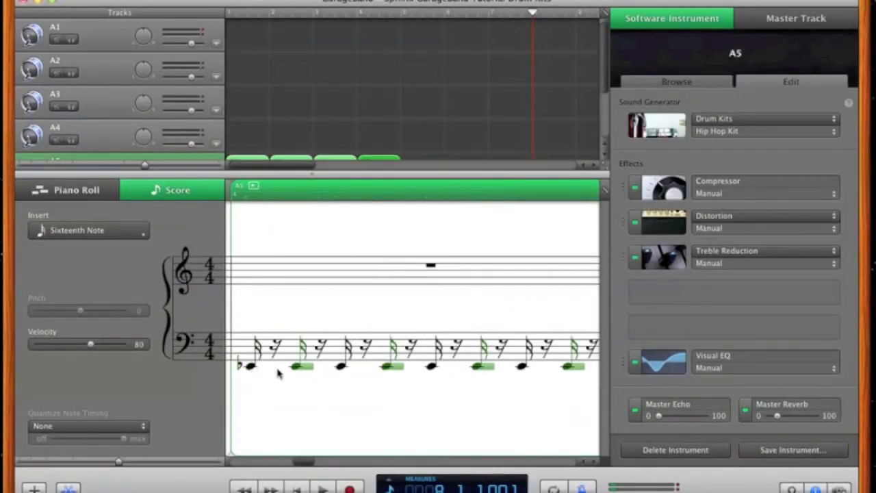
pyautogui.click(68, 487)
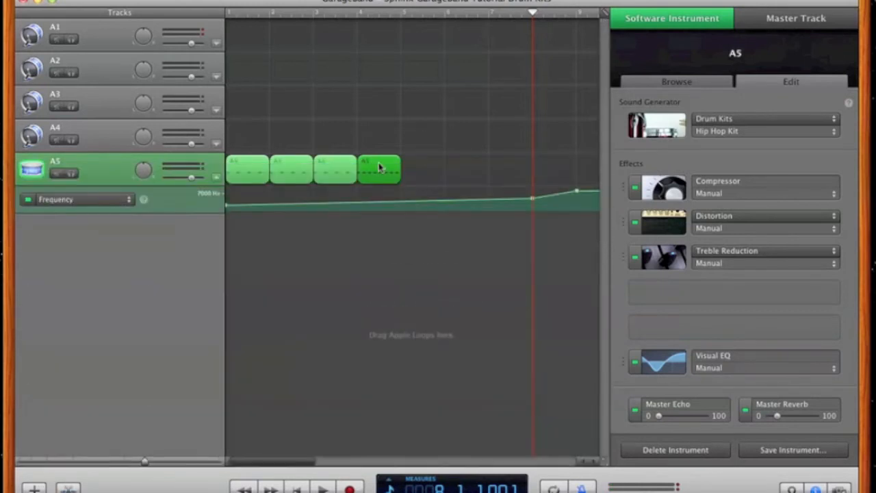
# Step: Copy the measure 4 region to measure 5 and duplicate its notes into the rests to form a continuous sixteenth-note roll
pyautogui.moveTo(378, 169); pyautogui.dragTo(422, 170)
pyautogui.doubleClick(423, 170)
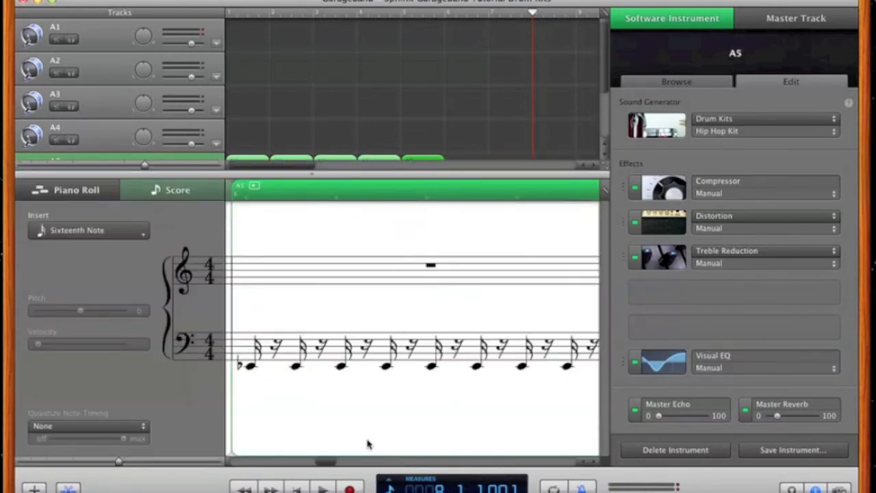
pyautogui.moveTo(247, 376); pyautogui.dragTo(747, 242)
pyautogui.moveTo(423, 366); pyautogui.dragTo(435, 368)
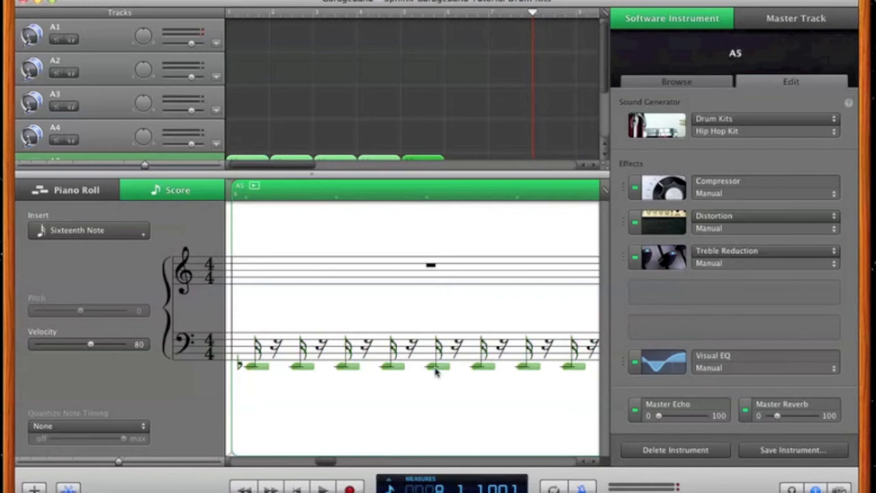
pyautogui.click(67, 487)
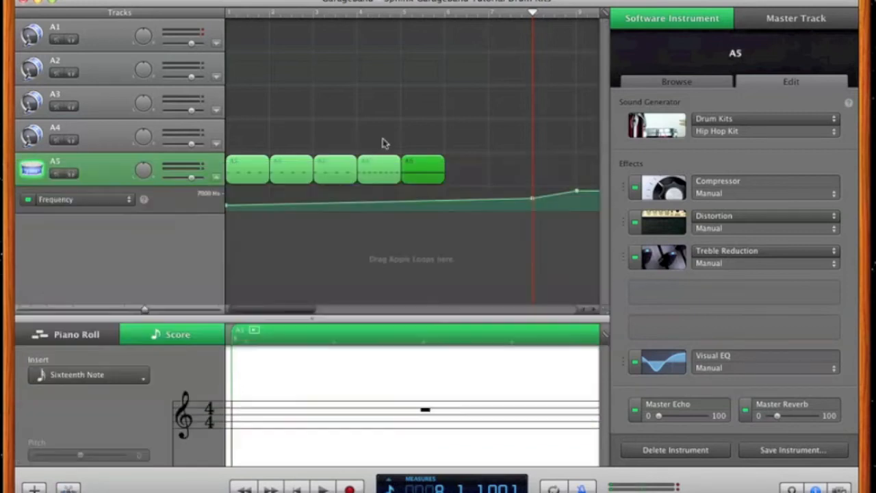
# Step: Copy the measure 5 roll region on the A5 track into measures 6, 7 and 8
pyautogui.moveTo(418, 165); pyautogui.dragTo(554, 170)
pyautogui.click(546, 123)
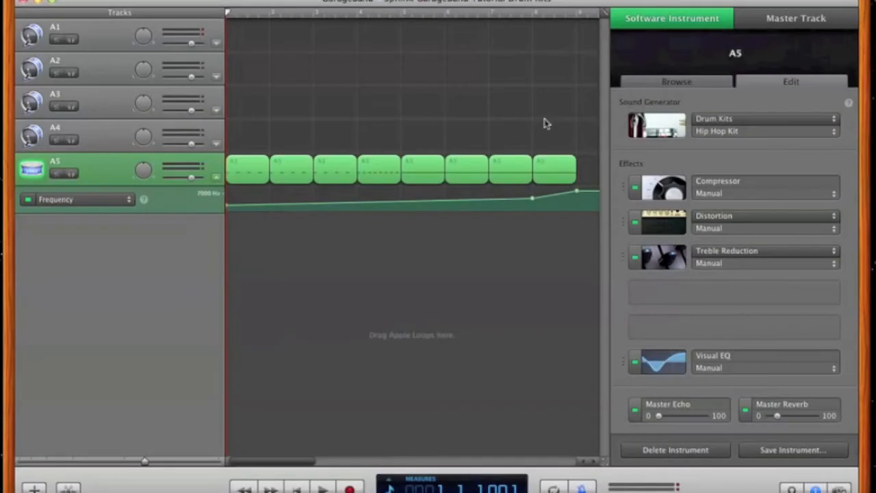
# Step: Examine the A5 track's Visual EQ band details and the sound generator's drum kit choices, and close the EQ
pyautogui.click(667, 359)
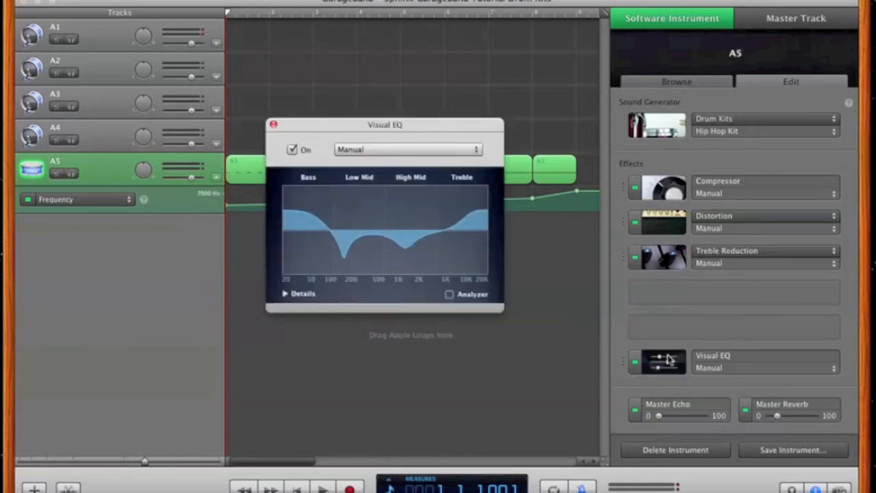
pyautogui.click(285, 293)
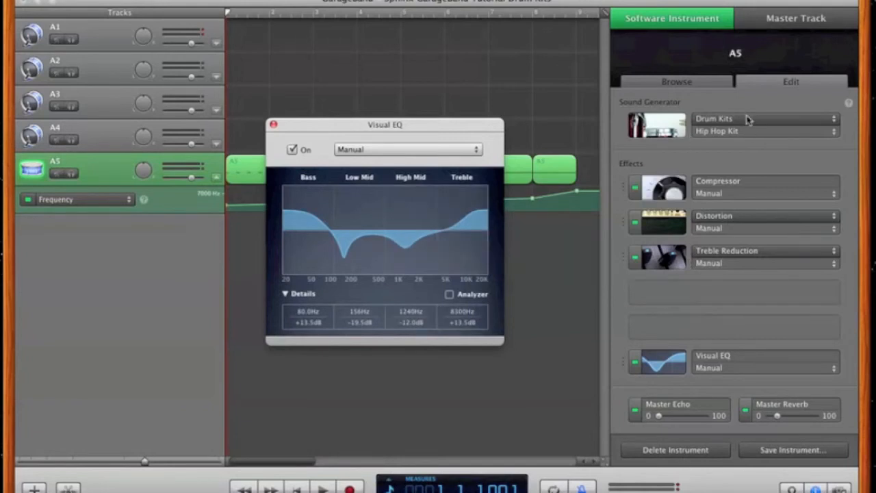
pyautogui.click(712, 134)
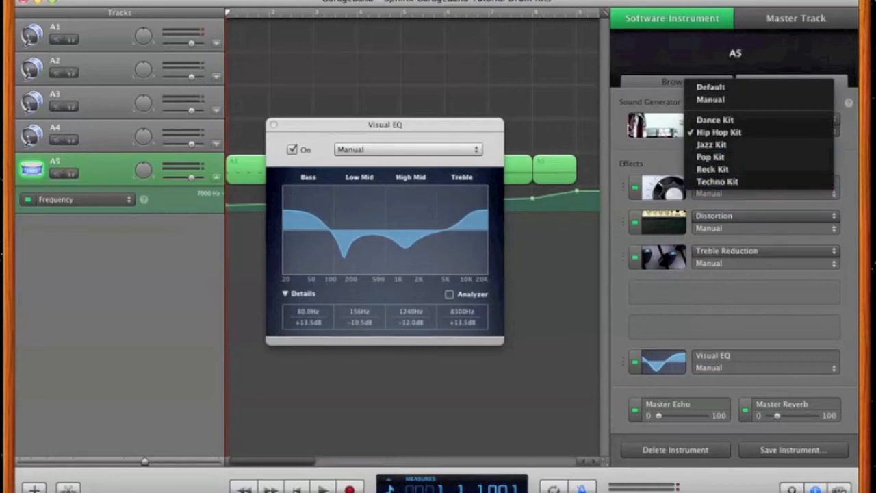
pyautogui.click(618, 118)
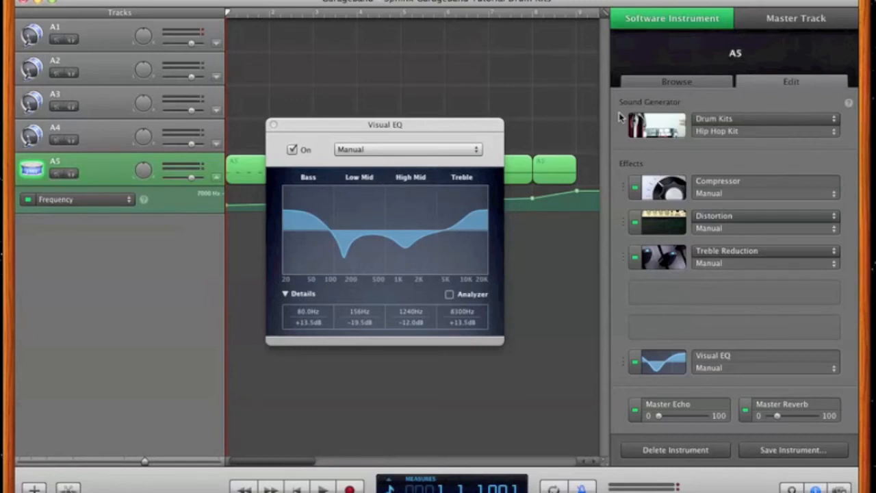
pyautogui.click(273, 125)
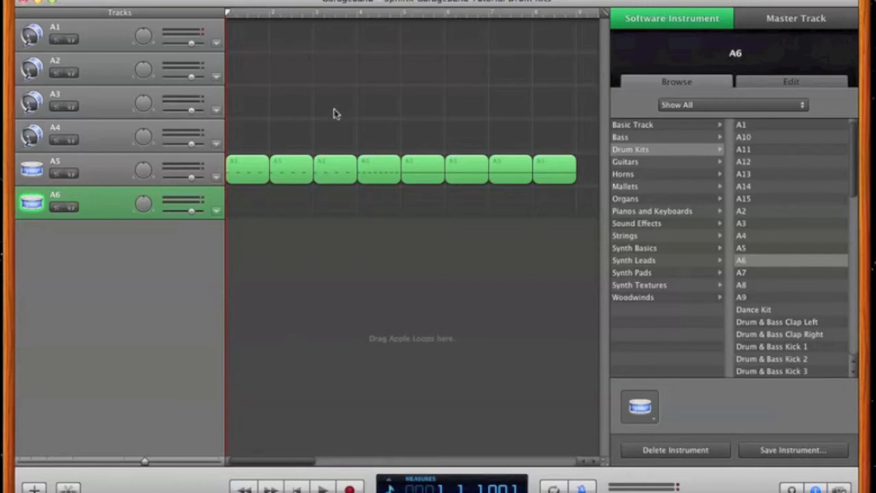
# Step: Add drum kit tracks with the instruments A7, A8, A9, A10 and A11 below the A6 track
pyautogui.click(782, 274)
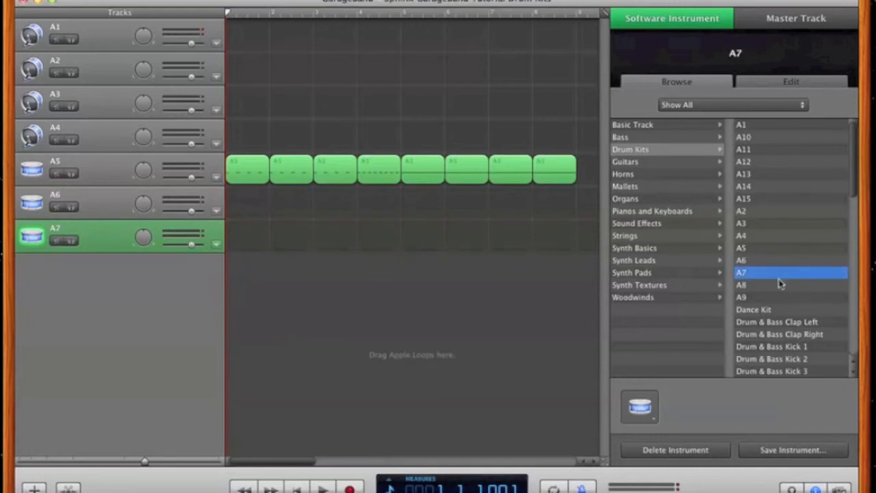
pyautogui.click(774, 286)
pyautogui.click(765, 298)
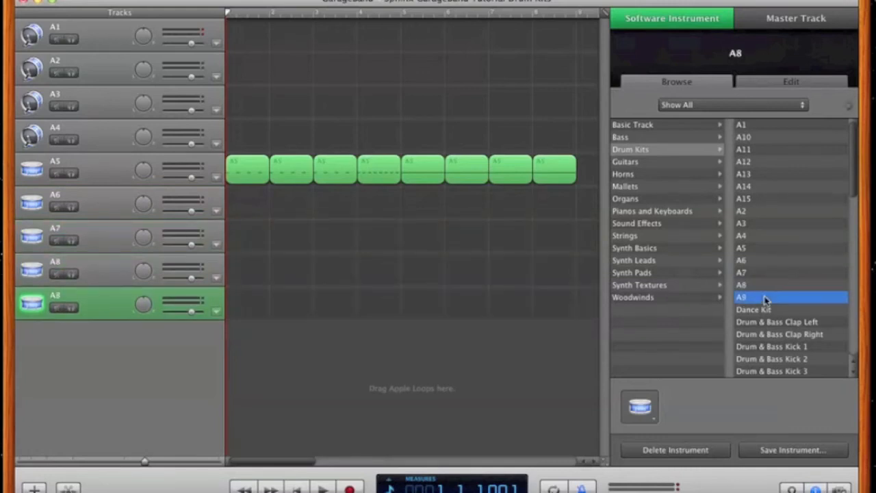
pyautogui.click(766, 140)
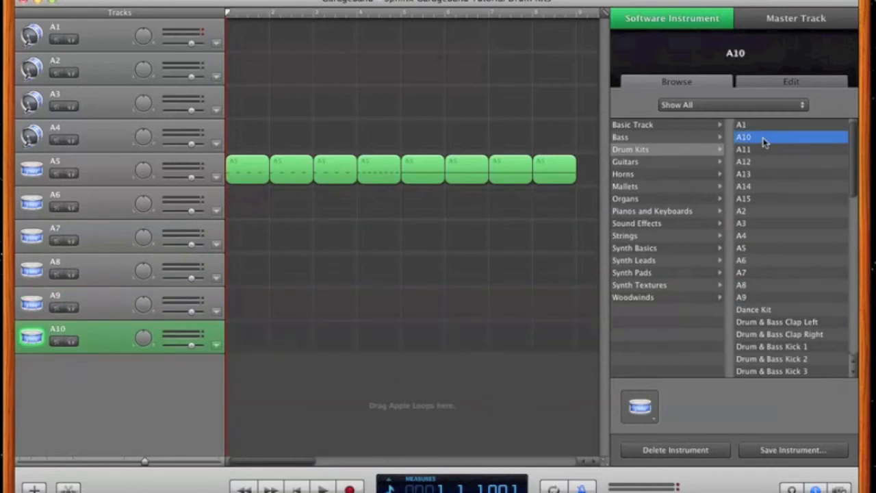
pyautogui.click(765, 150)
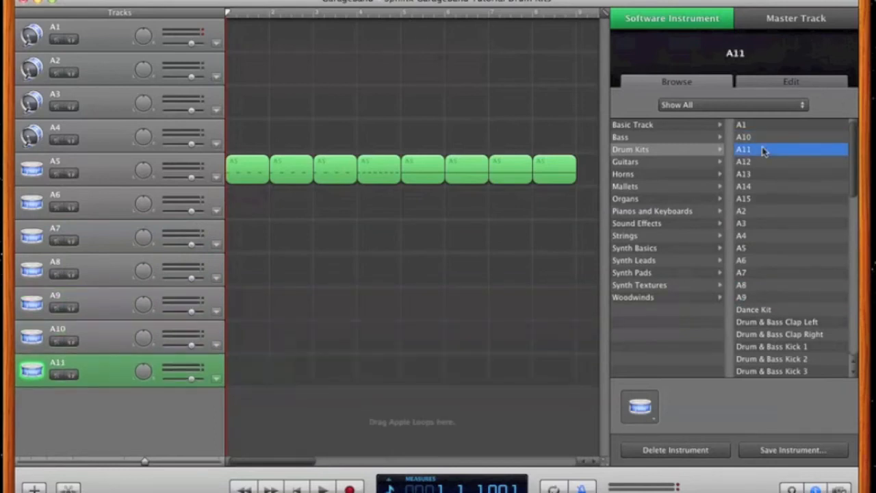
# Step: Assign the A12 drum kit instrument to the new track below A11
pyautogui.click(764, 163)
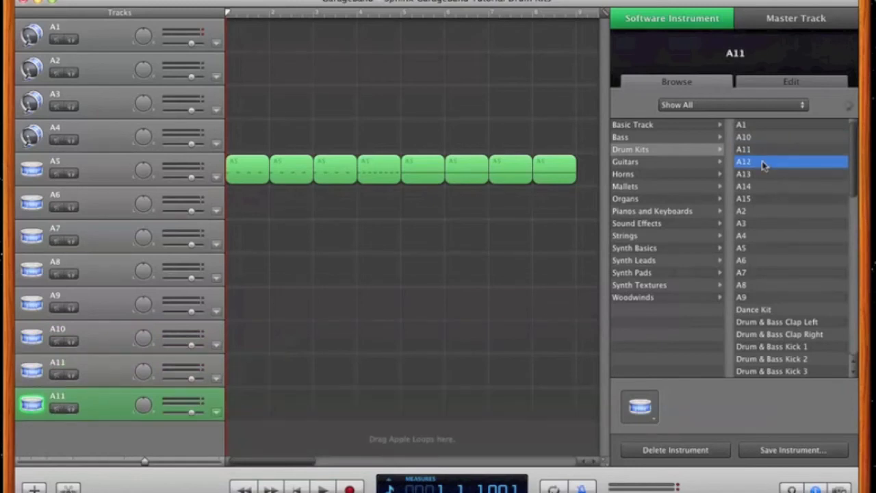
# Step: Look through the drum kit tracks, return to A6 and examine its Distortion effect settings
pyautogui.click(94, 180)
pyautogui.press('Down')
pyautogui.press('Down')
pyautogui.press('Down')
pyautogui.press('Down')
pyautogui.press('Down')
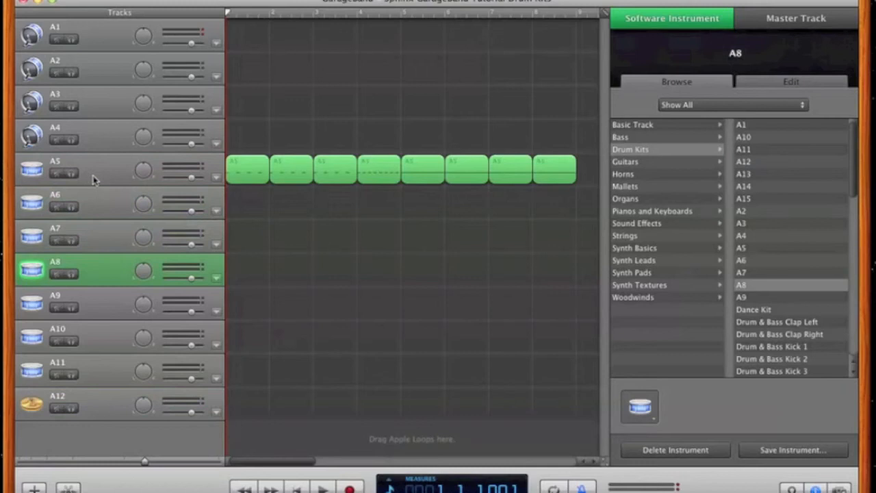
pyautogui.press('Down')
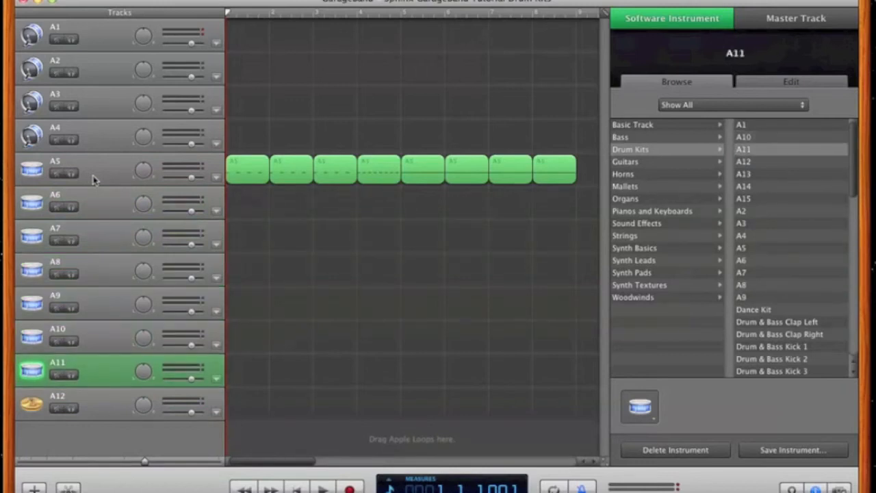
pyautogui.press('Up')
pyautogui.press('Up')
pyautogui.press('Up')
pyautogui.press('Up')
pyautogui.press('Up')
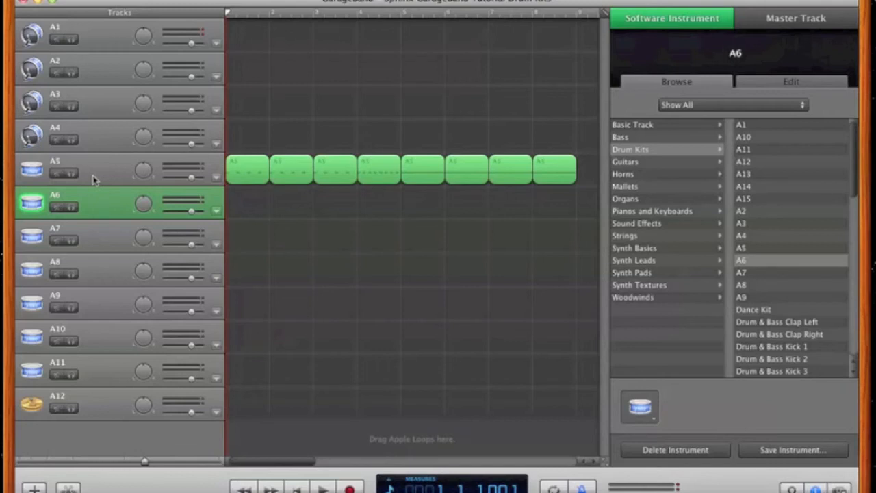
pyautogui.click(766, 88)
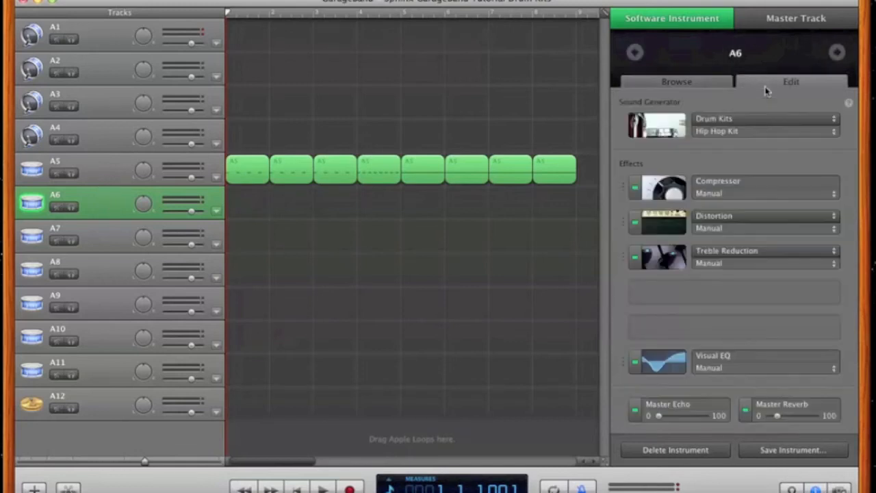
pyautogui.click(663, 222)
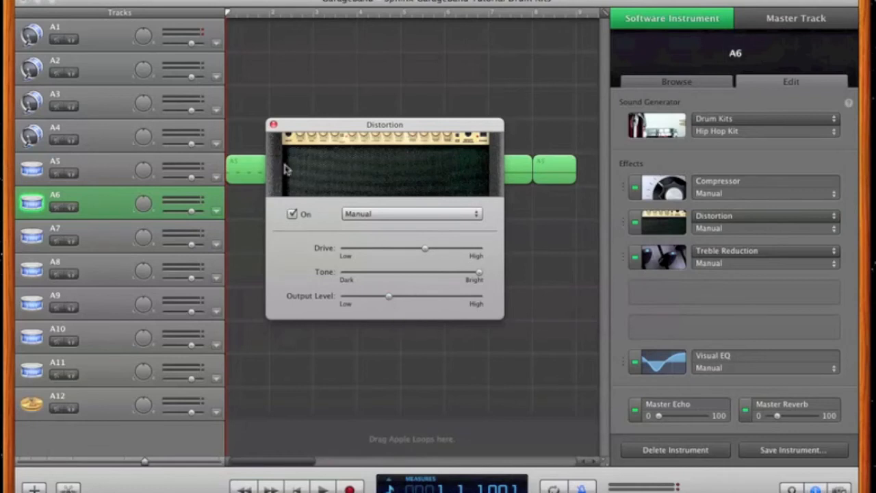
pyautogui.click(273, 124)
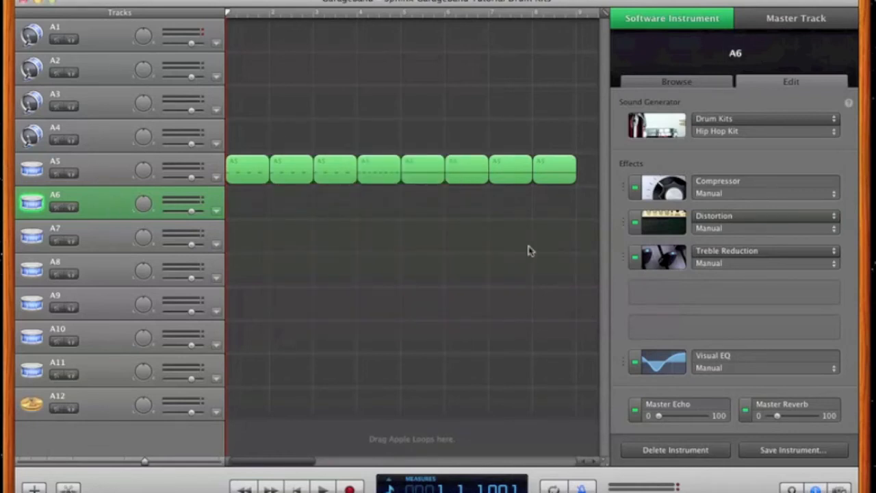
# Step: Examine the A6 track's Visual EQ curve with its band details, and close the EQ
pyautogui.click(674, 252)
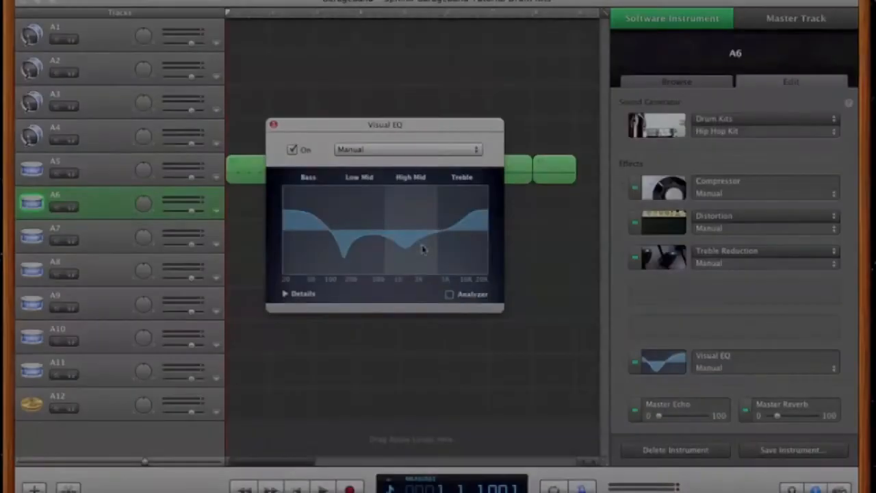
pyautogui.moveTo(420, 249); pyautogui.dragTo(377, 272)
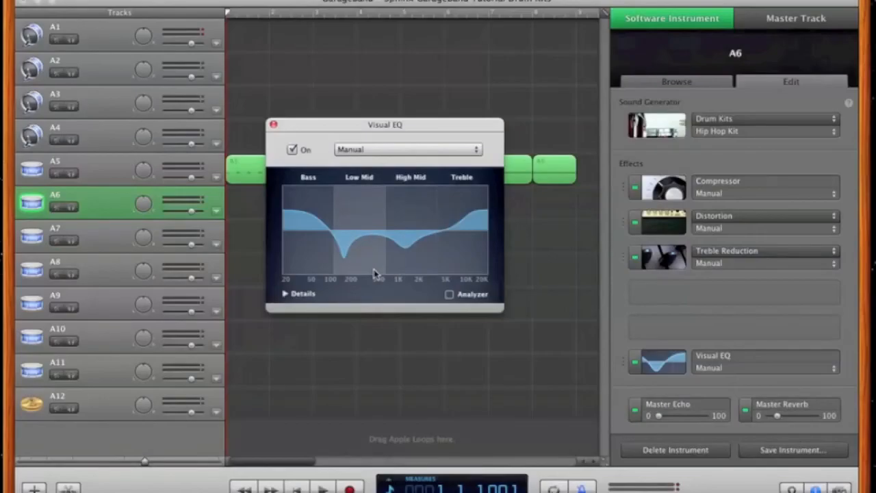
pyautogui.click(285, 294)
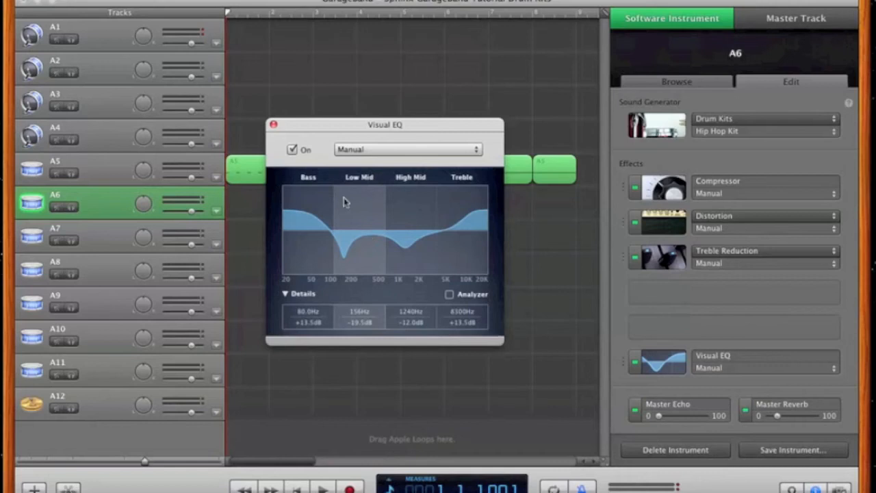
pyautogui.click(273, 124)
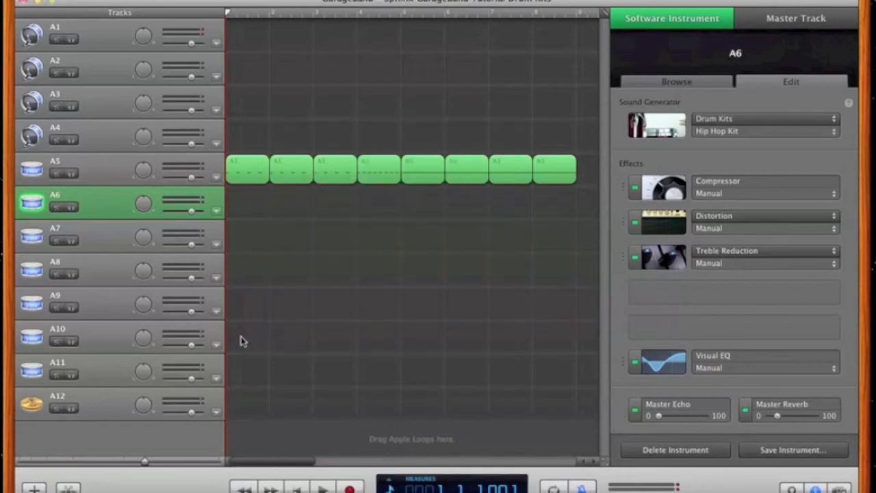
# Step: Check the drum kit choices in the A6 track's sound generator without changing the Hip Hop Kit
pyautogui.press('Down')
pyautogui.press('Up')
pyautogui.click(714, 132)
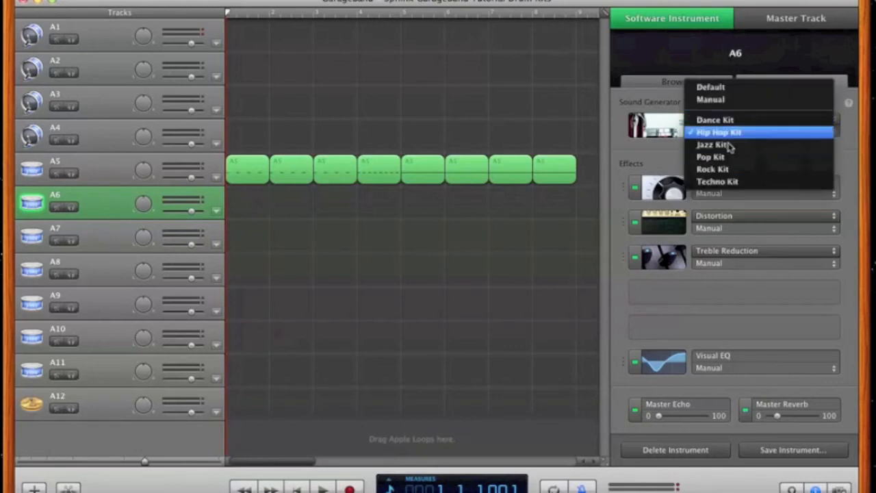
pyautogui.click(374, 254)
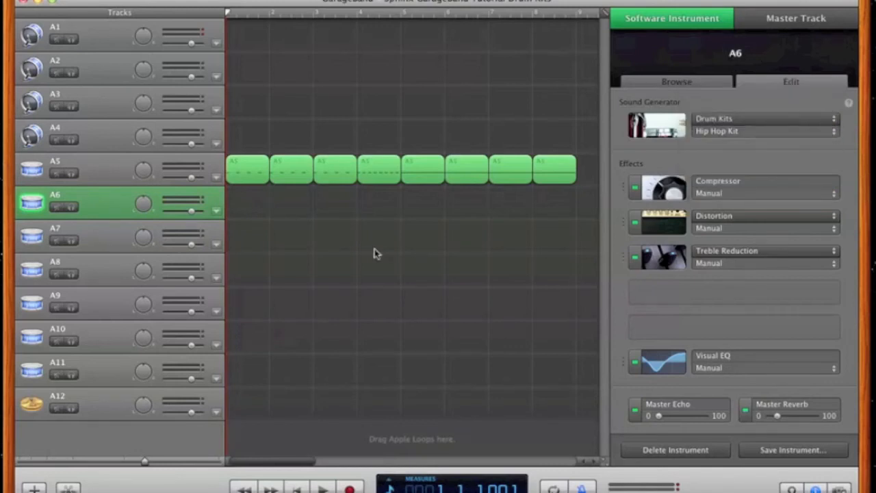
# Step: Audition the A6 kit in Musical Typing by playing the C, D, E and D-sharp notes at octave C1, and close the keyboard
pyautogui.press('super+shift+k')
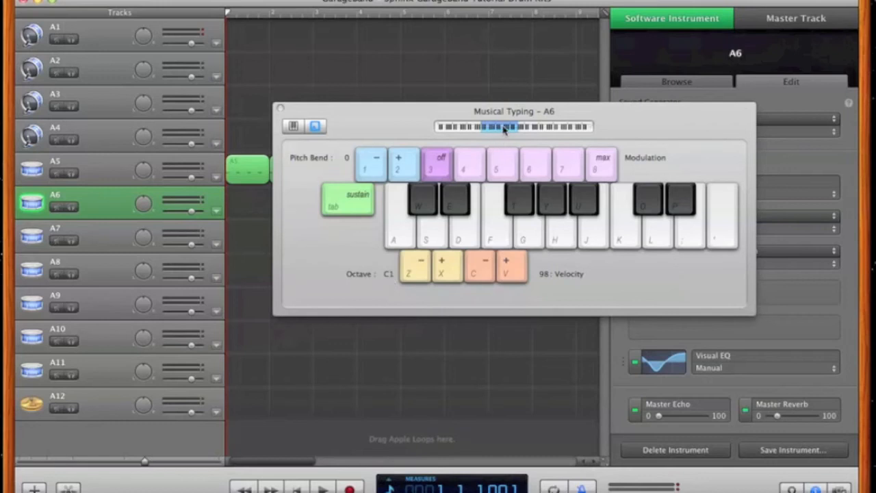
pyautogui.click(398, 238)
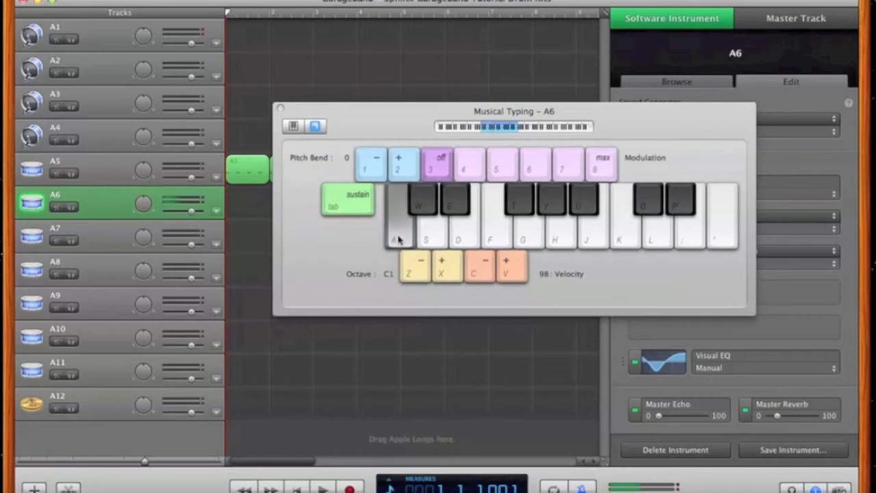
pyautogui.click(434, 239)
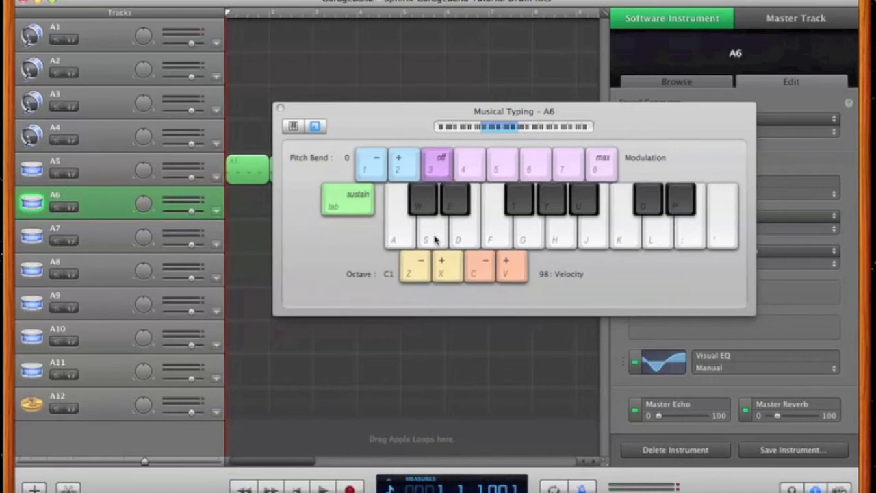
pyautogui.click(466, 227)
pyautogui.click(452, 204)
pyautogui.click(453, 206)
pyautogui.click(280, 109)
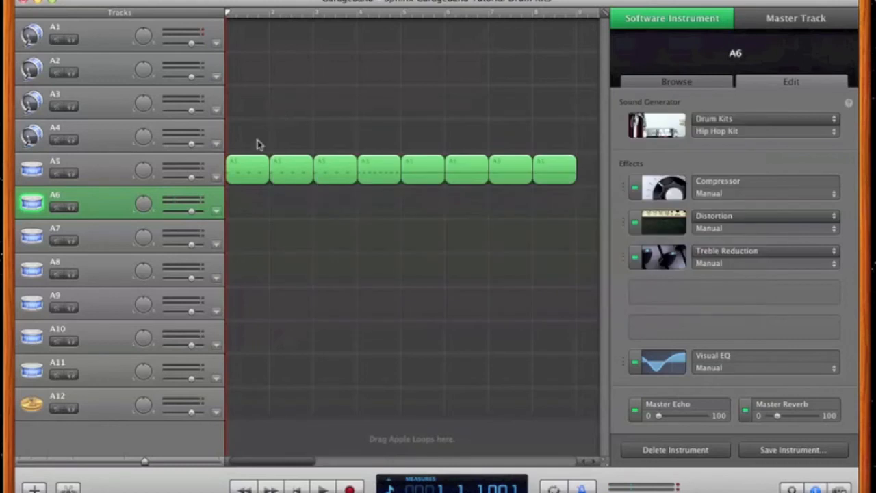
# Step: Select the A7 track and audition its snare by playing the D note twice in Musical Typing
pyautogui.click(95, 234)
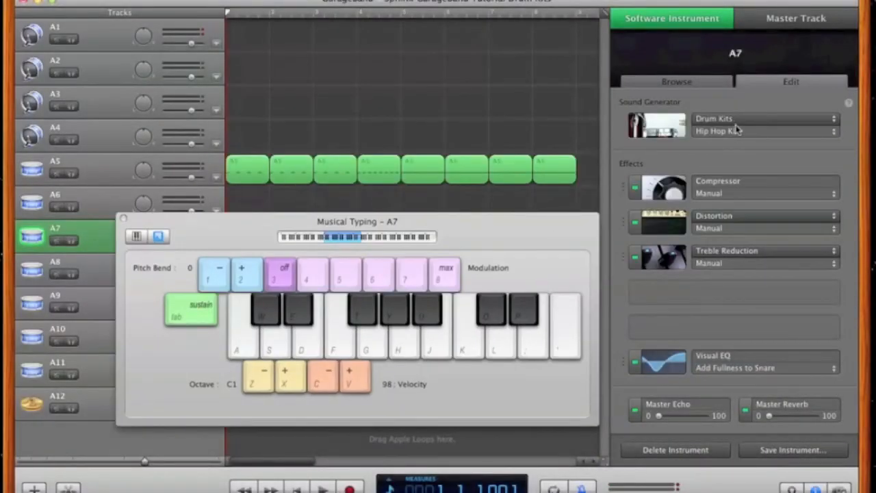
pyautogui.press('s')
pyautogui.press('s')
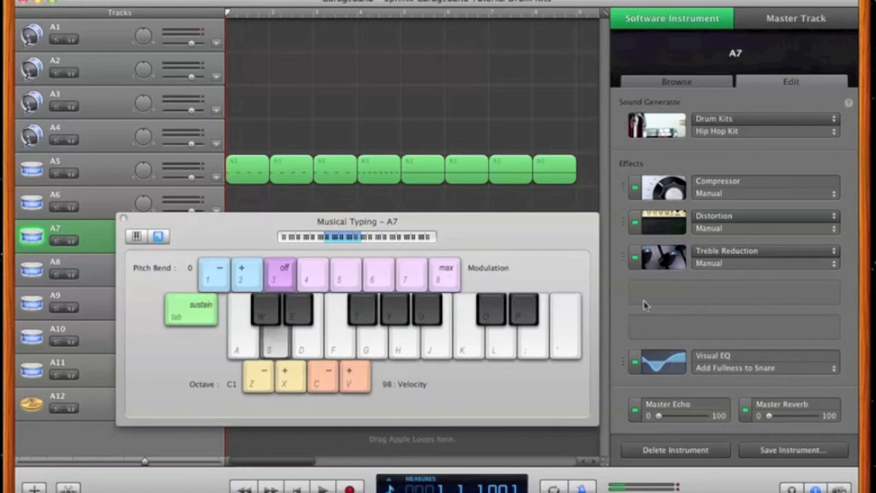
# Step: Examine the A7 track's Visual EQ band details and its Distortion settings, and close the effect window
pyautogui.click(674, 367)
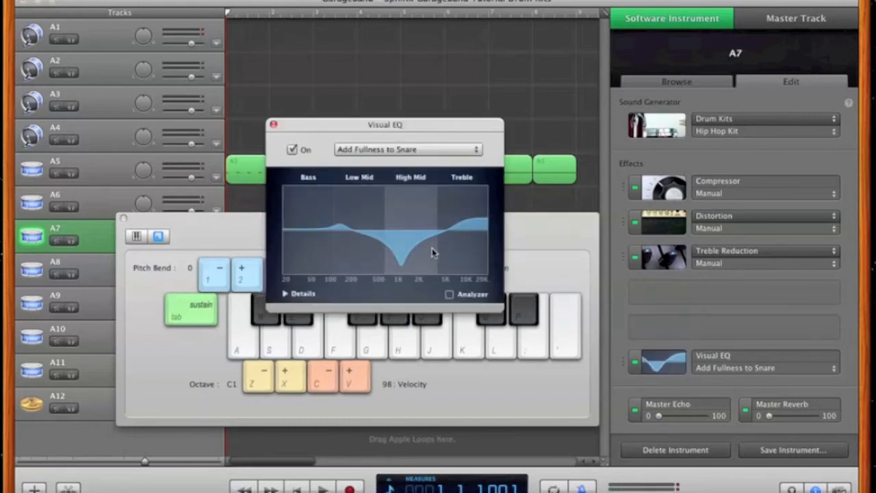
pyautogui.click(286, 293)
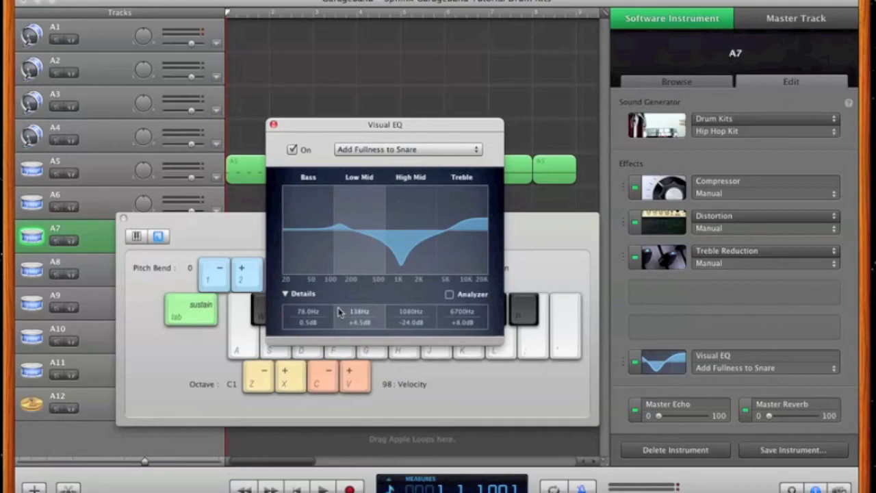
pyautogui.click(663, 222)
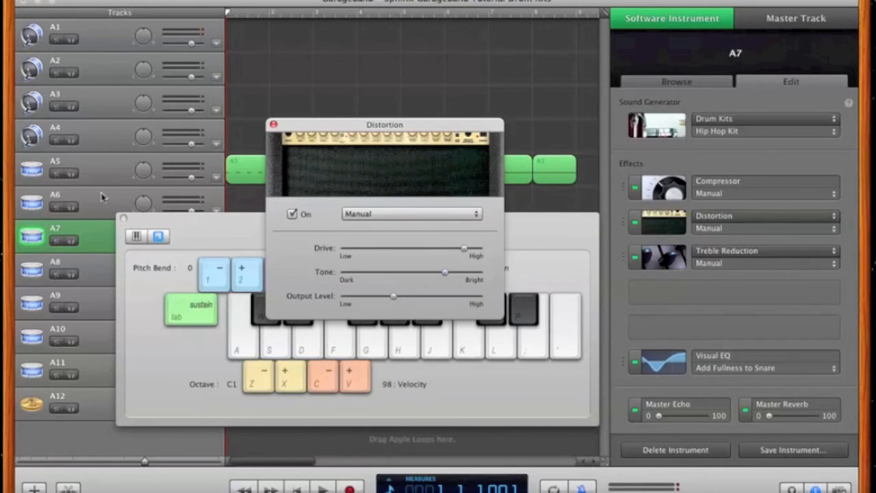
pyautogui.click(273, 125)
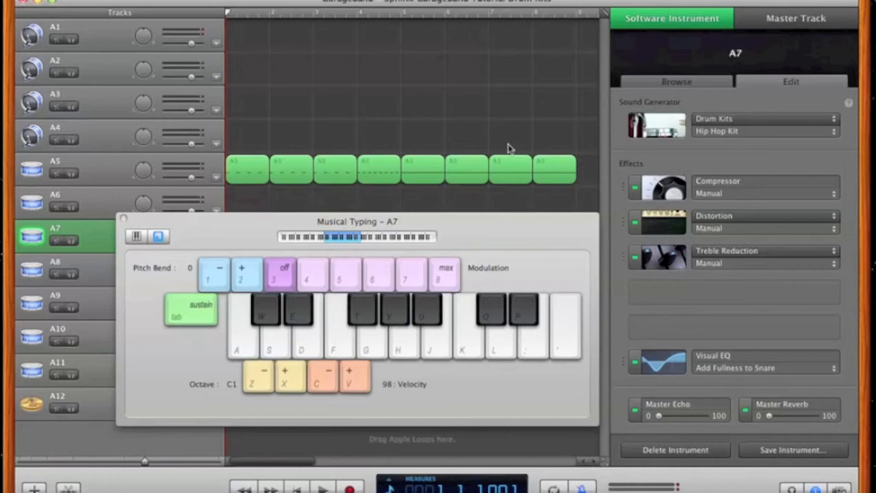
# Step: Audition the A7 kit's E and D-sharp notes in Musical Typing, close the keyboard and switch to the A8 track
pyautogui.click(663, 361)
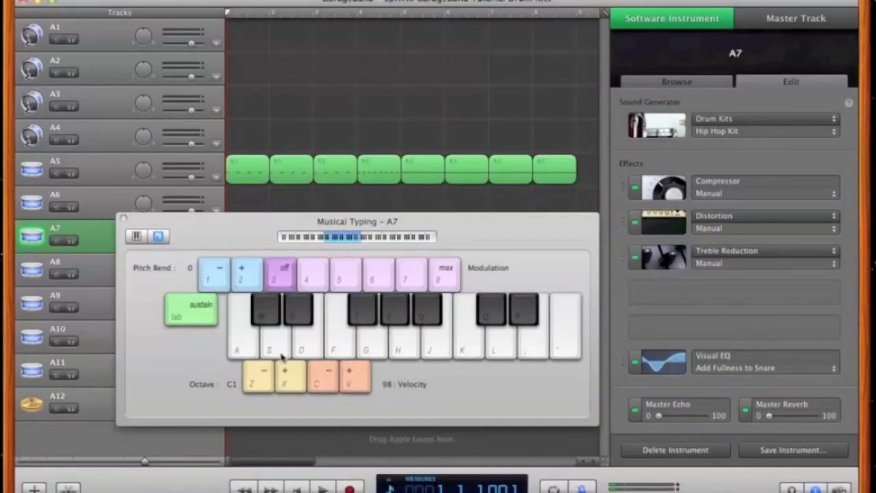
pyautogui.click(306, 355)
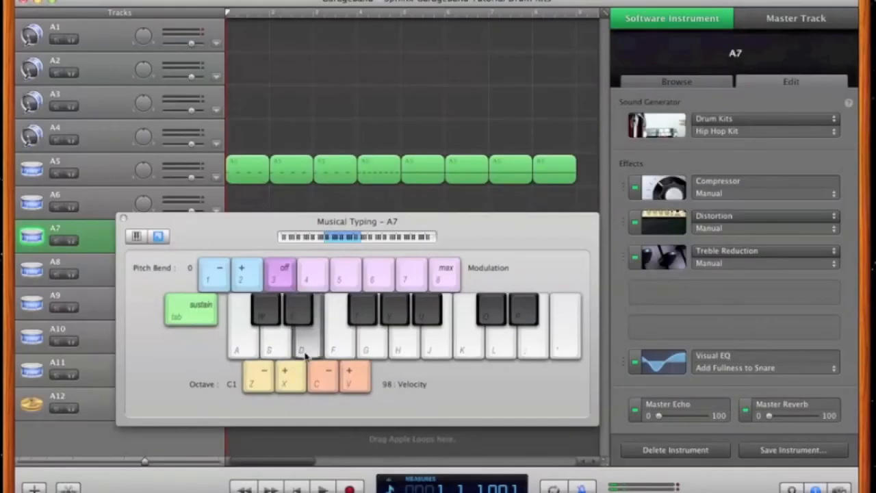
pyautogui.click(299, 316)
pyautogui.click(305, 346)
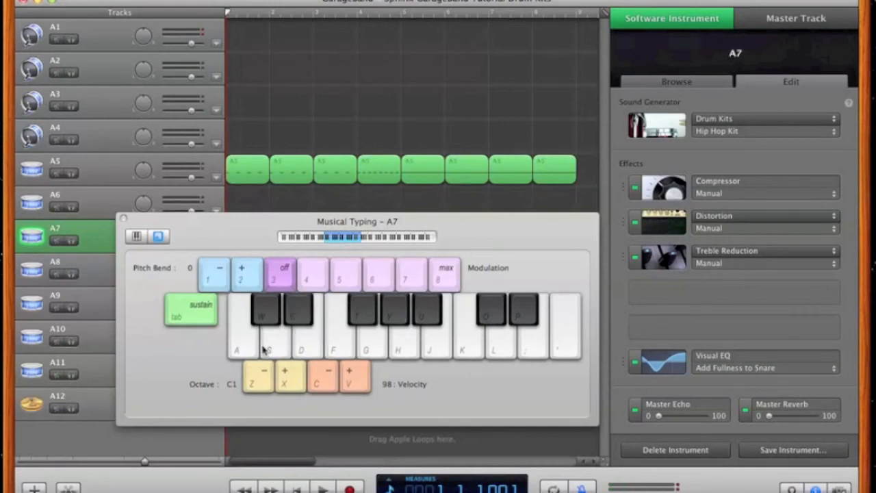
pyautogui.click(123, 219)
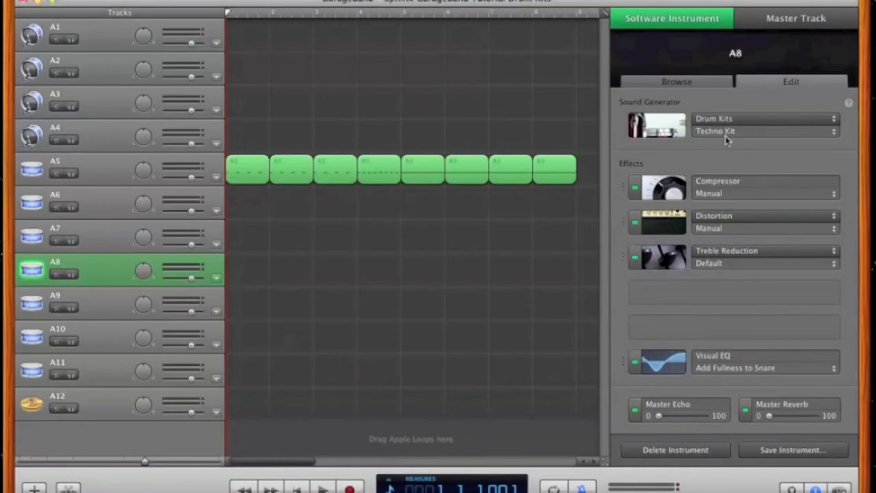
# Step: Check the A8 track's sound generator kit and audition its D, E and D-sharp notes in Musical Typing
pyautogui.click(726, 133)
pyautogui.click(727, 137)
pyautogui.press('shift+super+k')
pyautogui.press('s')
pyautogui.press('d')
pyautogui.press('s')
pyautogui.press('e')
pyautogui.press('s')
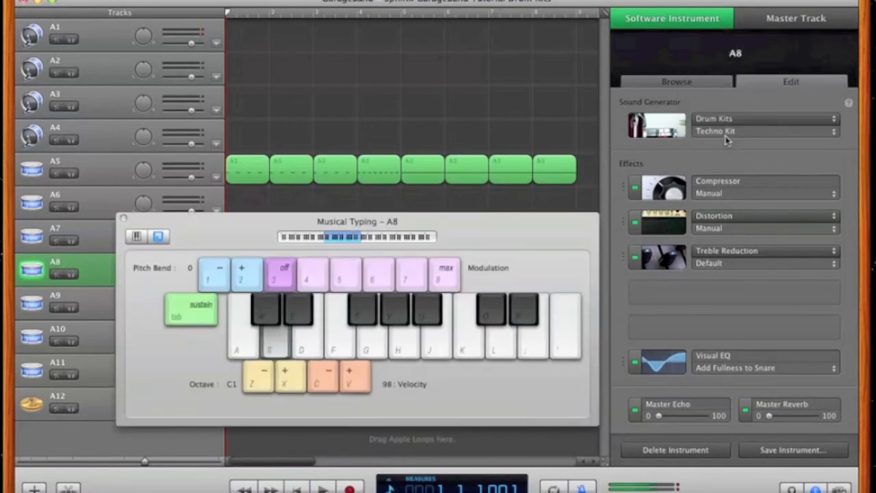
pyautogui.click(123, 219)
# Step: Examine the A8 track's Distortion and Treble Reduction settings, closing each effect window
pyautogui.click(662, 227)
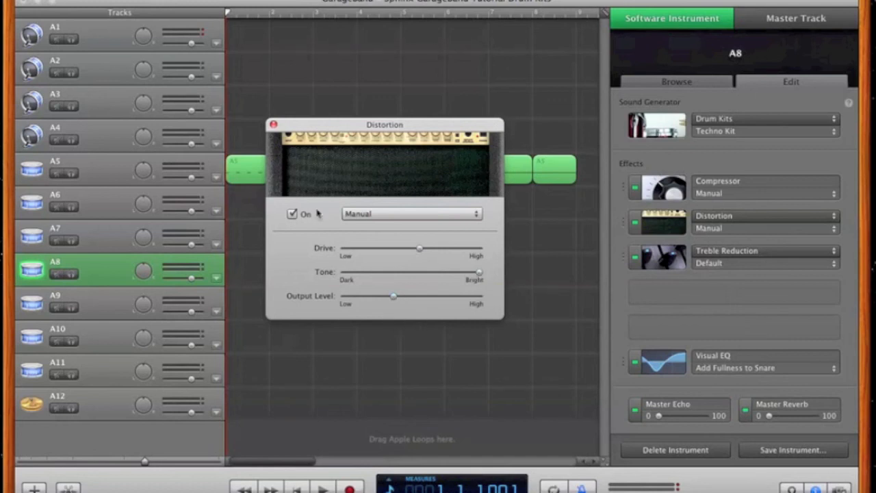
pyautogui.click(273, 126)
pyautogui.click(664, 260)
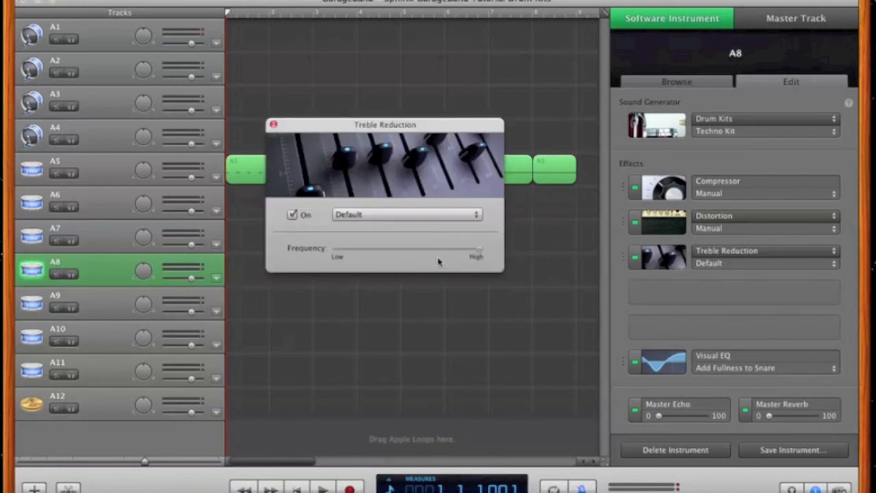
pyautogui.click(274, 125)
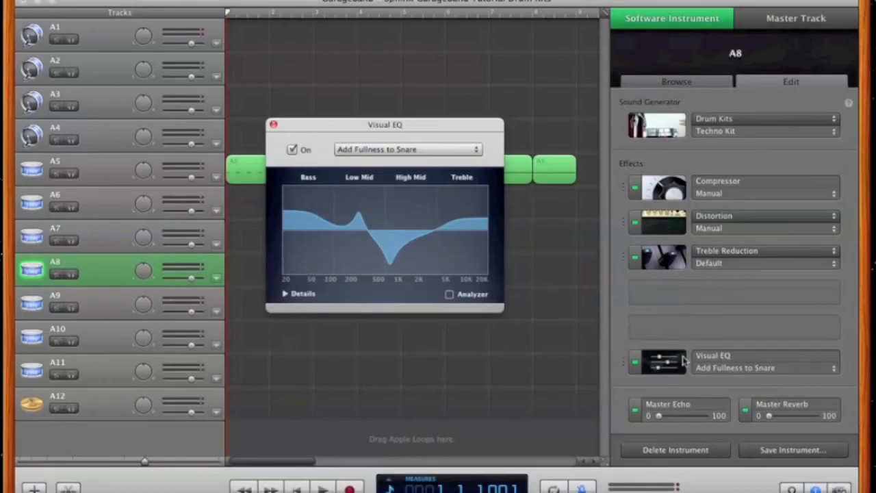
# Step: Turn on the Analyzer in the A8 track's Visual EQ with the band details shown, and start playback
pyautogui.click(285, 294)
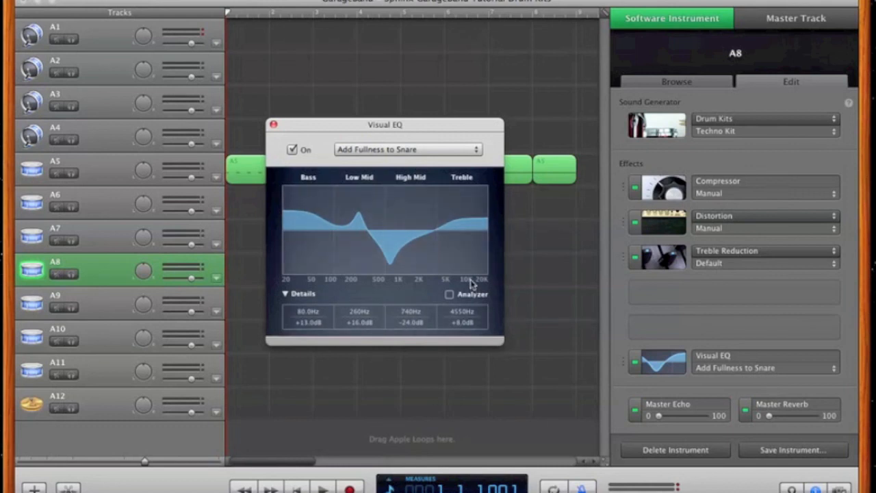
pyautogui.click(449, 295)
pyautogui.click(217, 245)
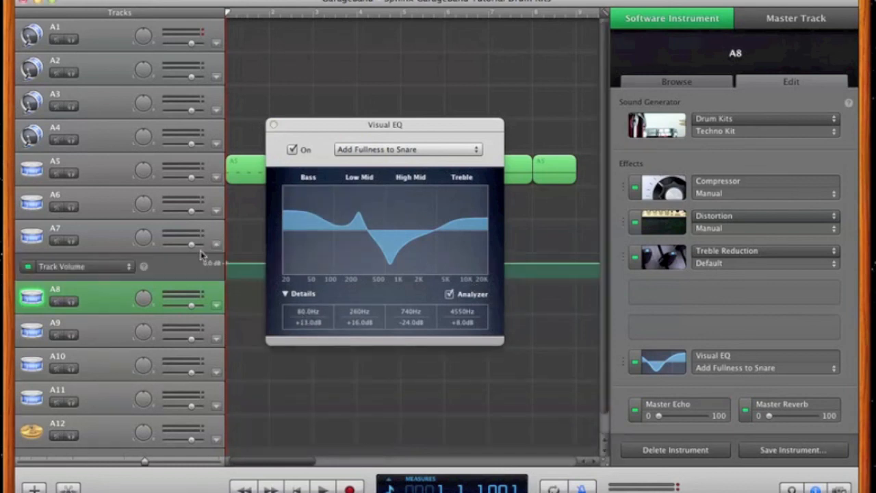
pyautogui.click(217, 245)
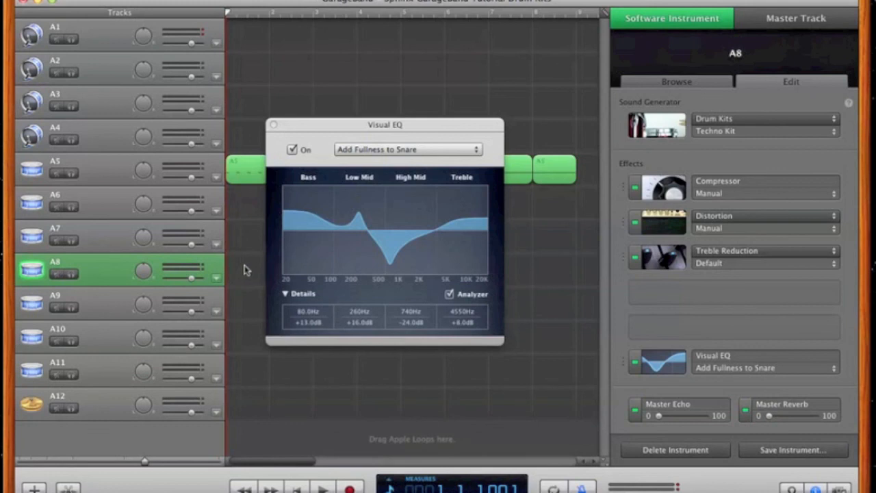
pyautogui.press('space')
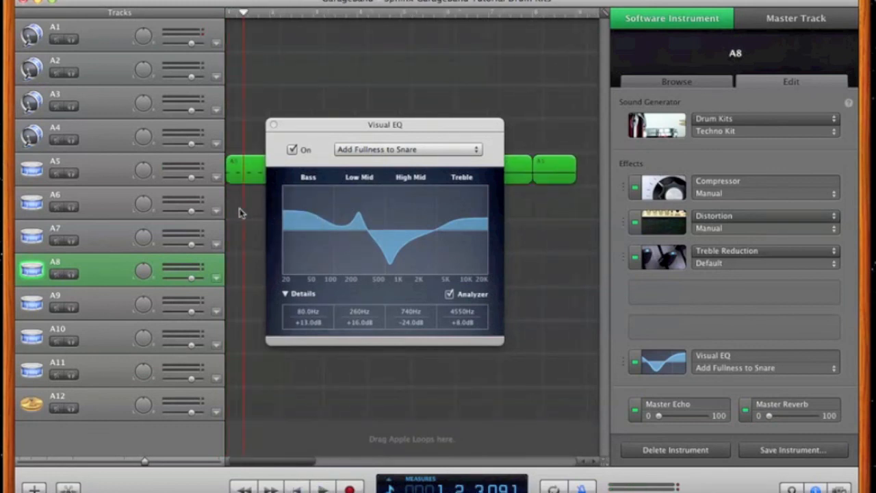
# Step: Move all the drum regions from the A5 track to the A8 track and play them with A8's Visual EQ open, closing its window
pyautogui.click(240, 170)
pyautogui.click(237, 274)
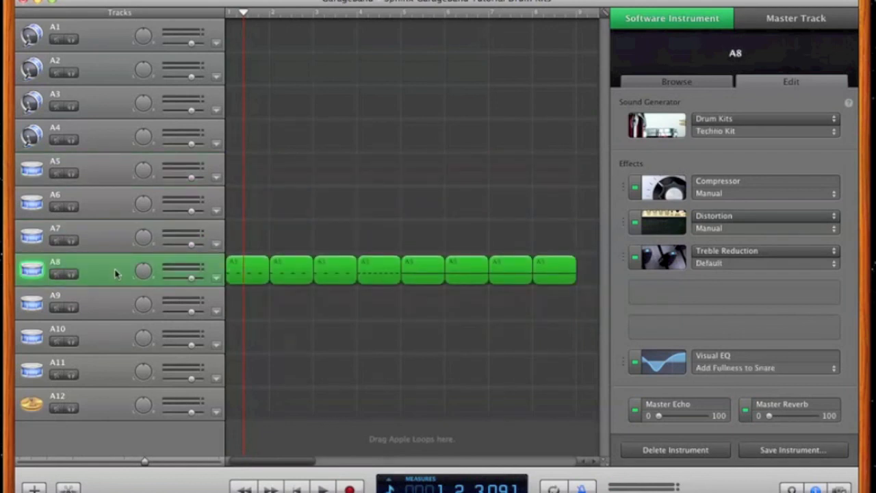
pyautogui.click(654, 361)
pyautogui.press('space')
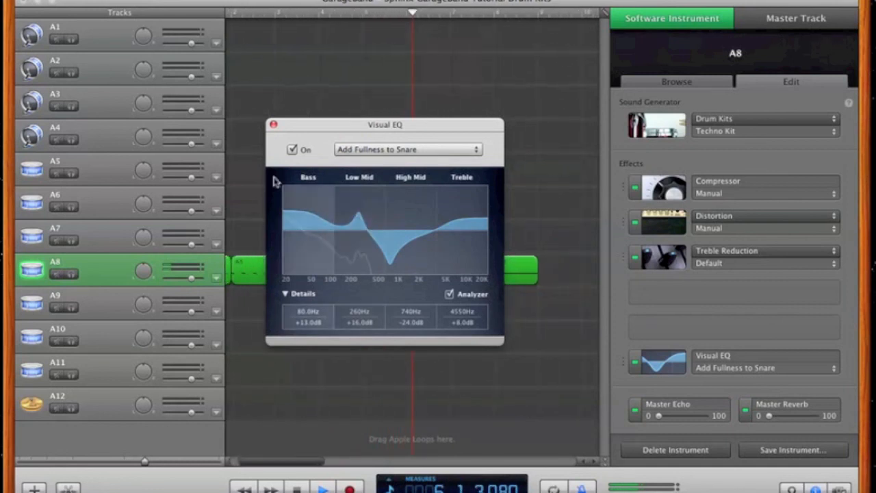
pyautogui.click(273, 124)
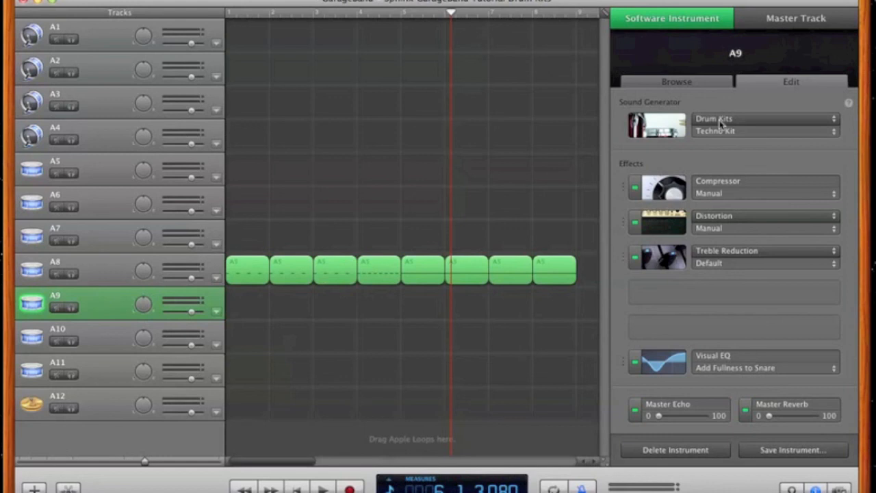
# Step: Go through the A5, A6 and A7 tracks in turn to compare their pan and instrument settings
pyautogui.click(67, 163)
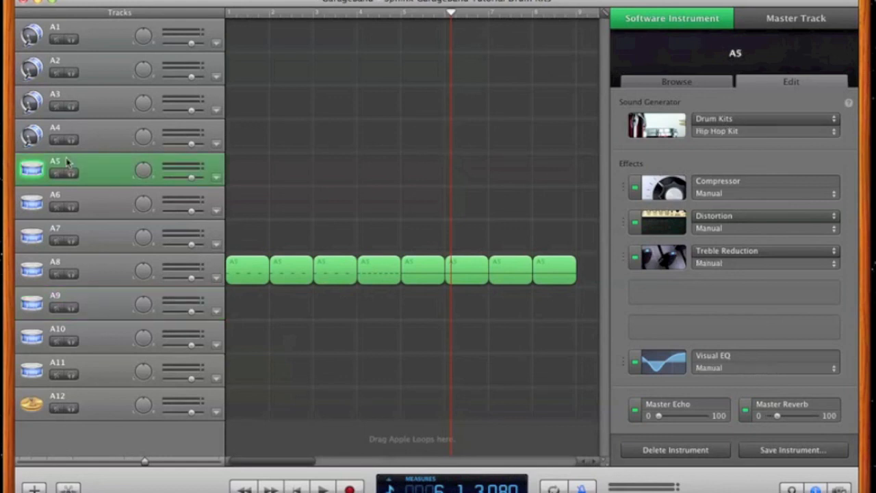
pyautogui.click(111, 217)
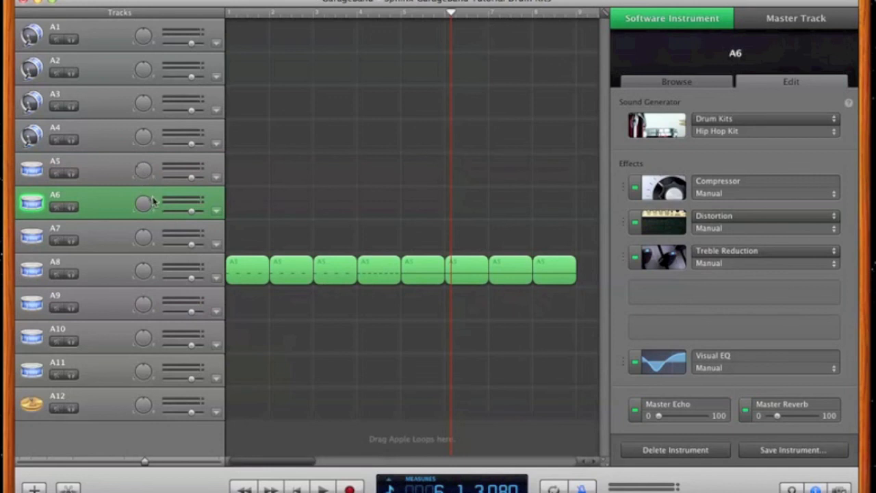
pyautogui.click(117, 241)
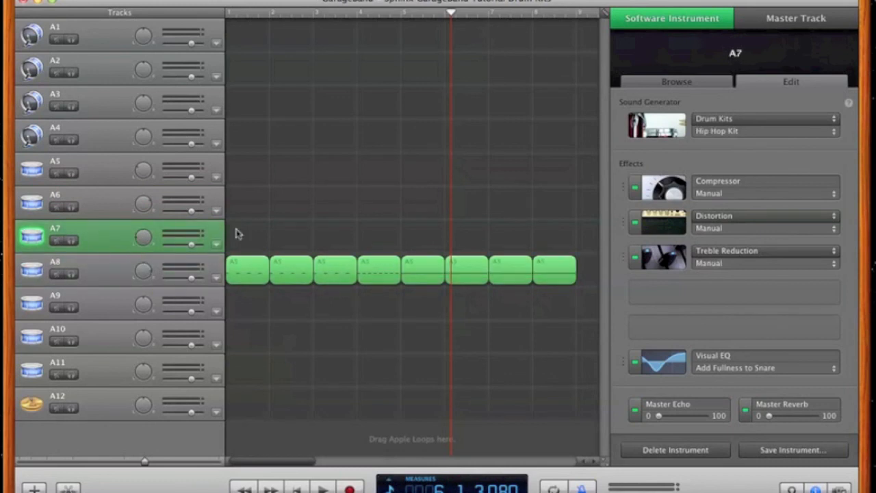
# Step: Switch to the A9 track, audition its D and E notes in Musical Typing and close the keyboard
pyautogui.click(88, 307)
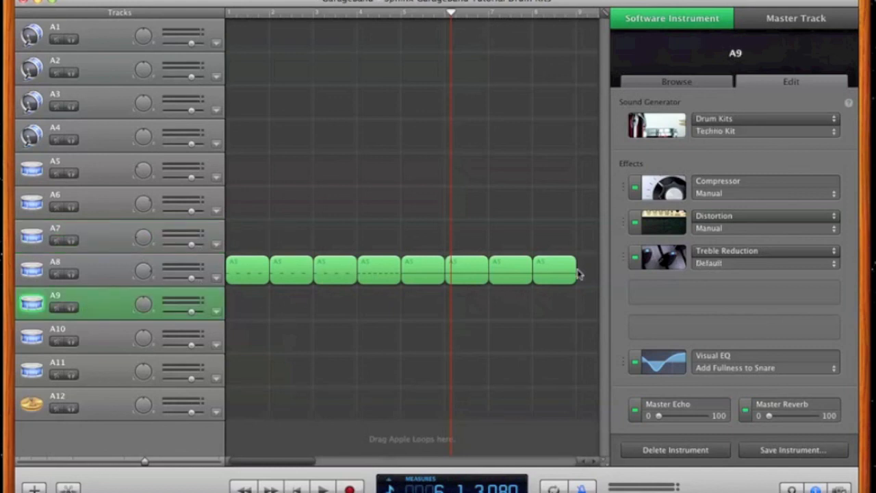
pyautogui.press('super+shift+k')
pyautogui.press('s')
pyautogui.press('d')
pyautogui.press('s')
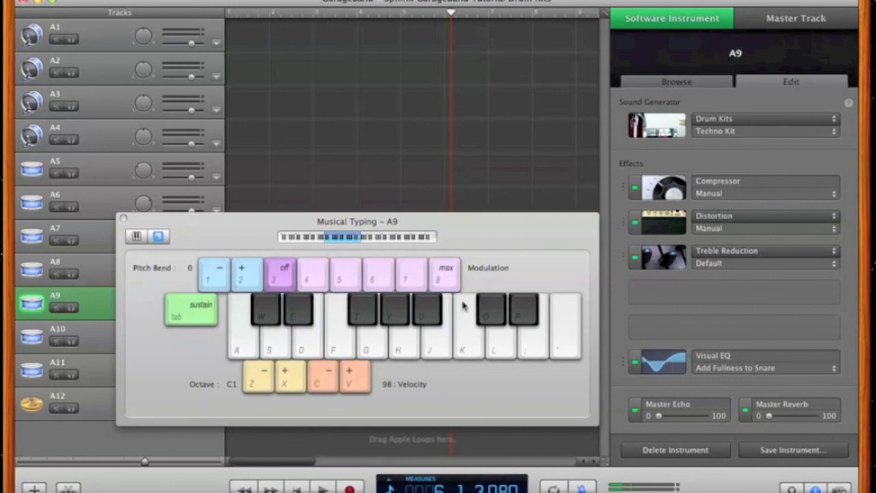
pyautogui.click(124, 218)
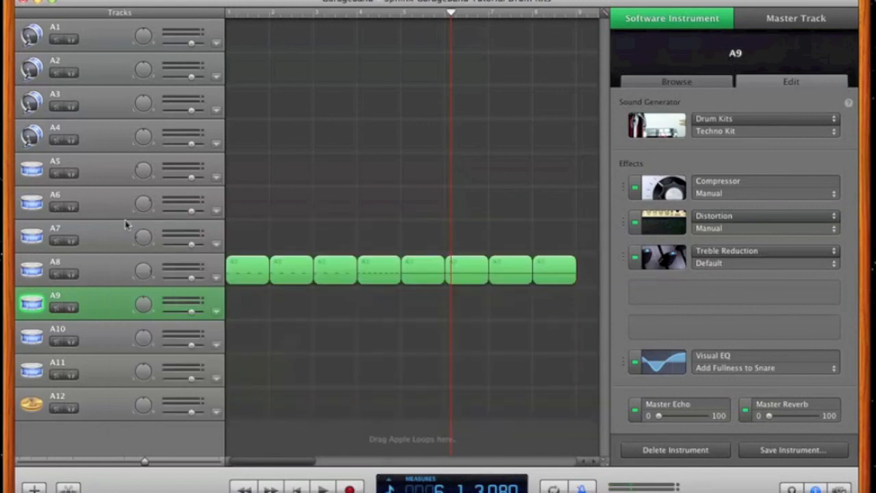
# Step: Switch to the A10 track, audition its D and E notes in Musical Typing and close the keyboard
pyautogui.click(105, 335)
pyautogui.press('super+shift+k')
pyautogui.press('s')
pyautogui.press('d')
pyautogui.press('s')
pyautogui.press('s')
pyautogui.click(123, 218)
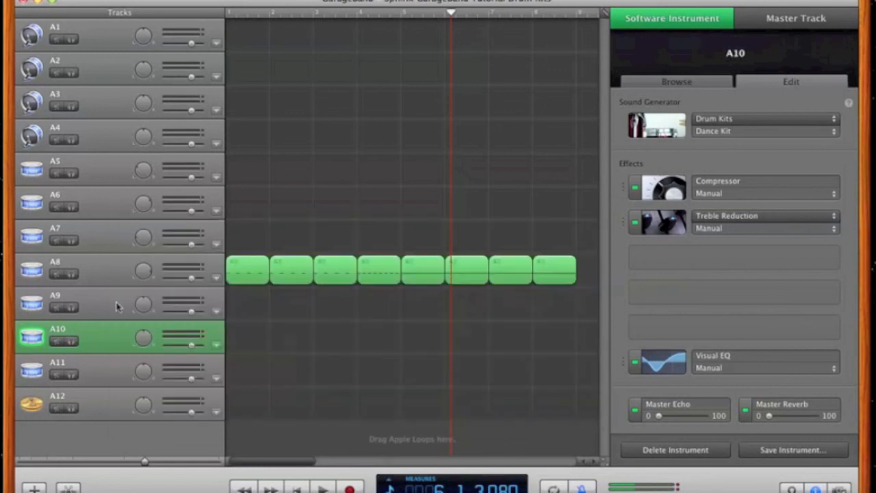